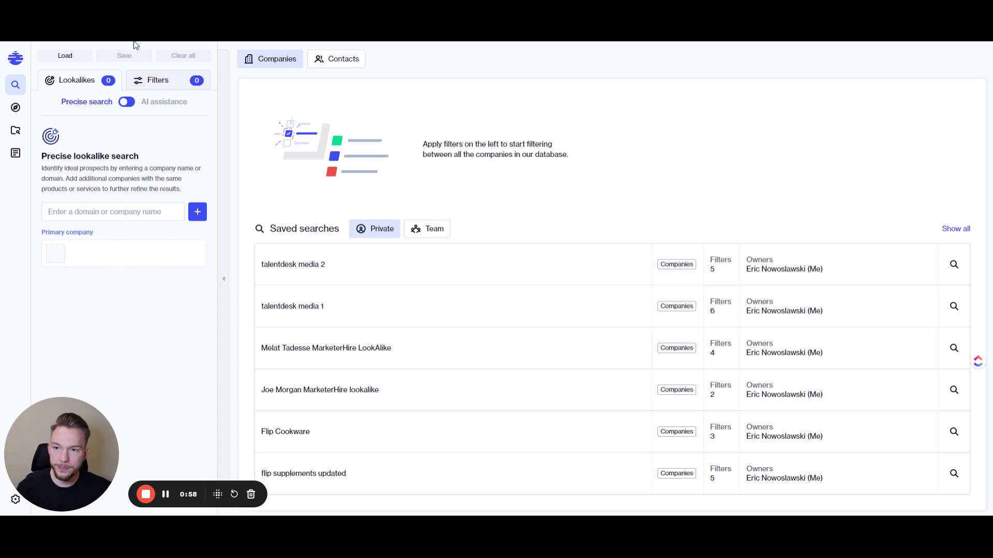
# Step: Set clay.com as the primary lookalike company and browse the 57 similar companies, such as Wiza and Kaspr
pyautogui.click(104, 212)
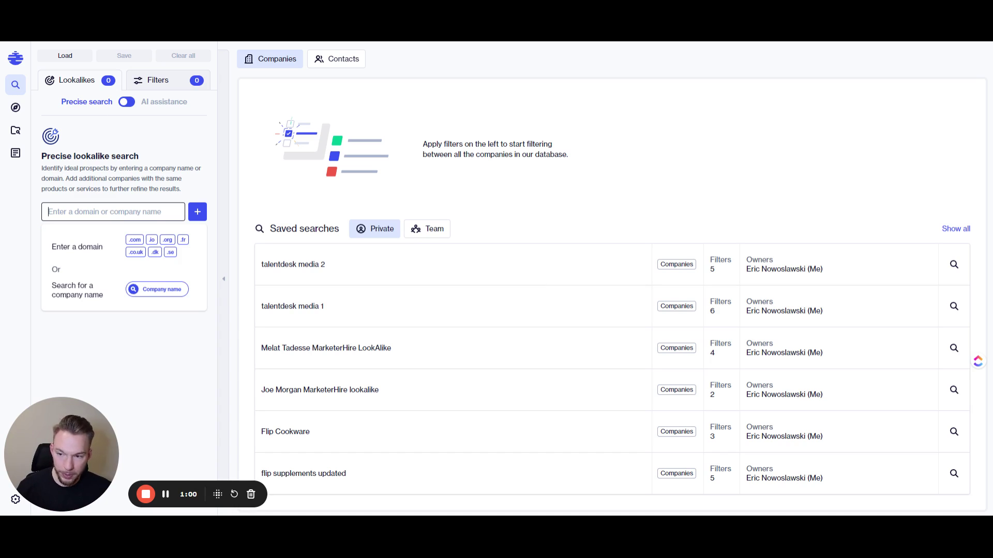
pyautogui.write('clay.com')
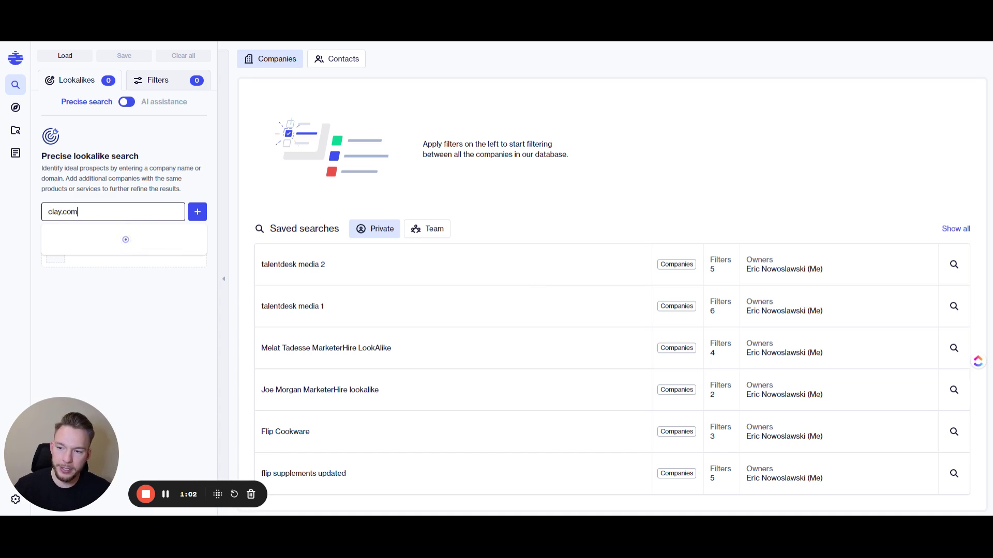
pyautogui.press('Return')
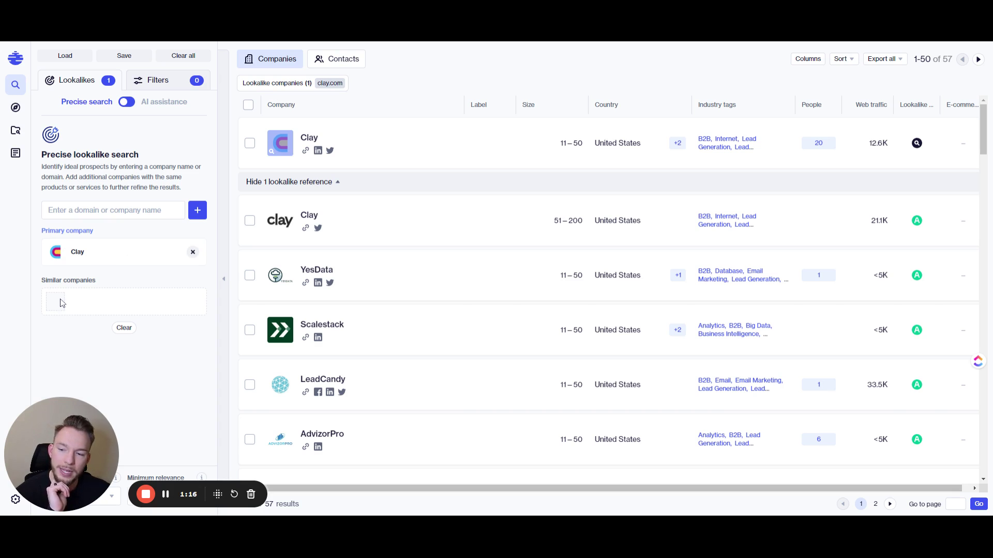
pyautogui.scroll(-4, 377, 311)
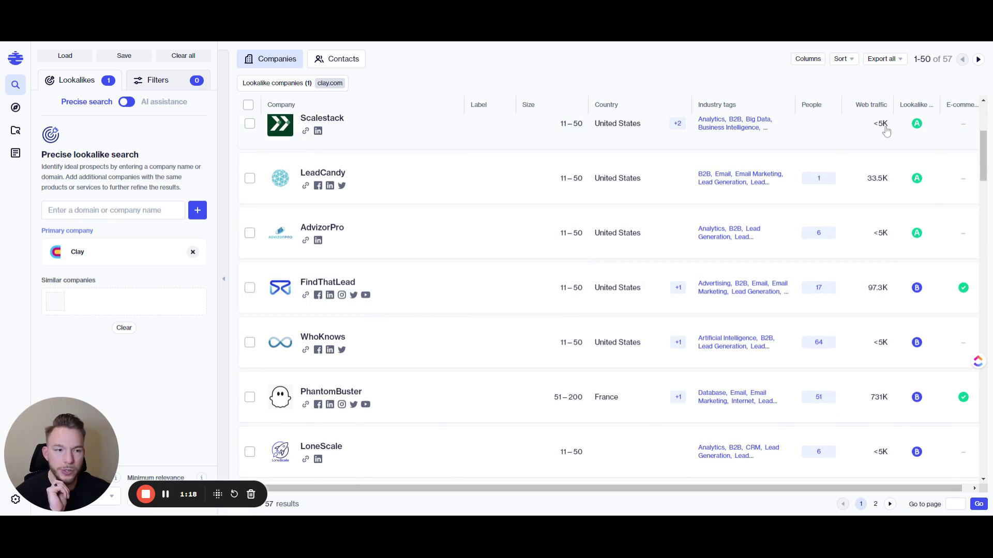
pyautogui.scroll(-3, 388, 355)
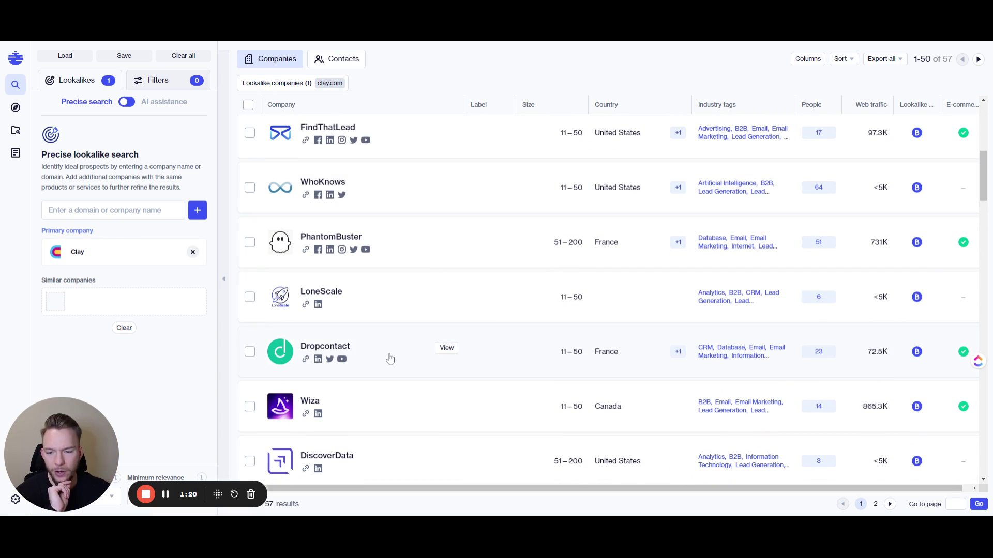
pyautogui.scroll(-5, 390, 359)
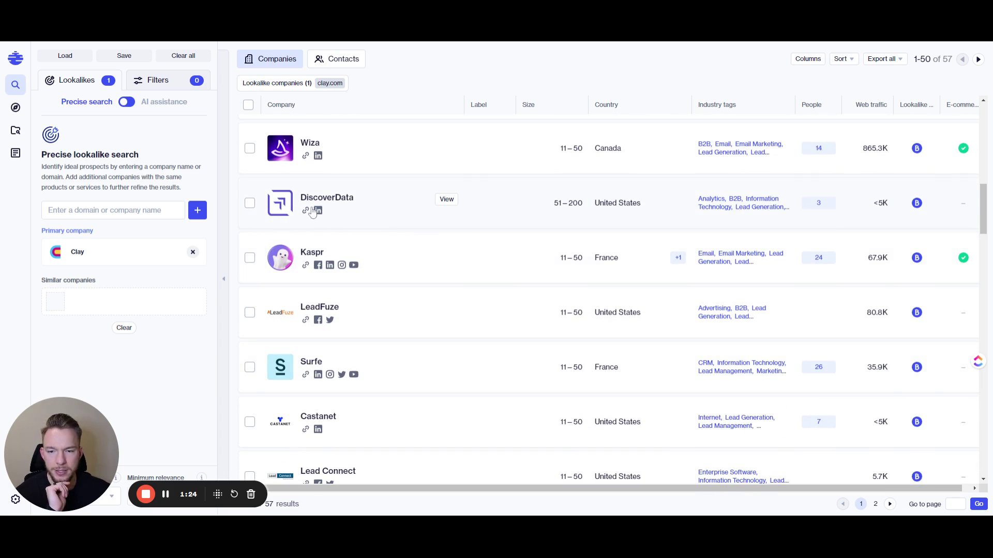
pyautogui.scroll(-3, 417, 366)
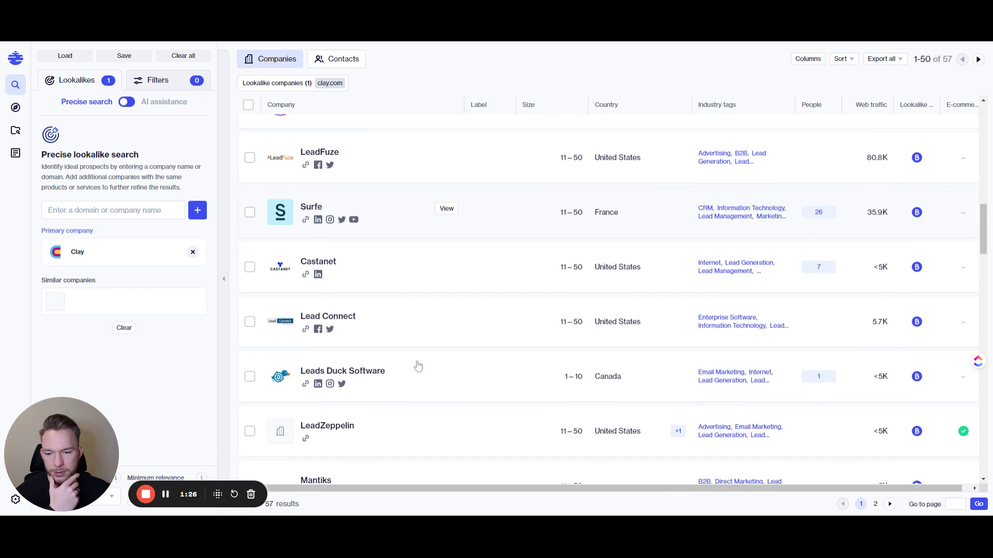
pyautogui.scroll(-1, 418, 366)
pyautogui.scroll(-3, 418, 366)
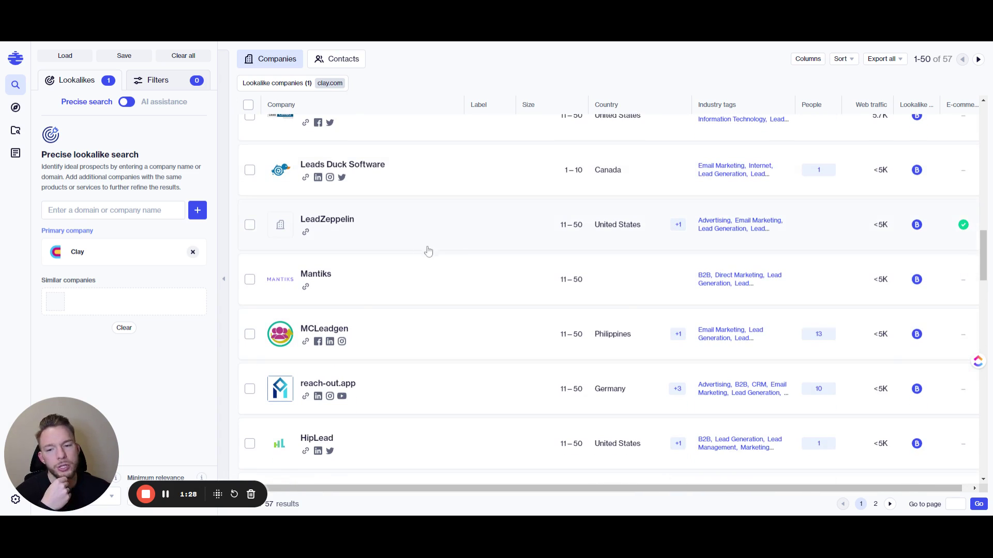
pyautogui.scroll(-5, 414, 397)
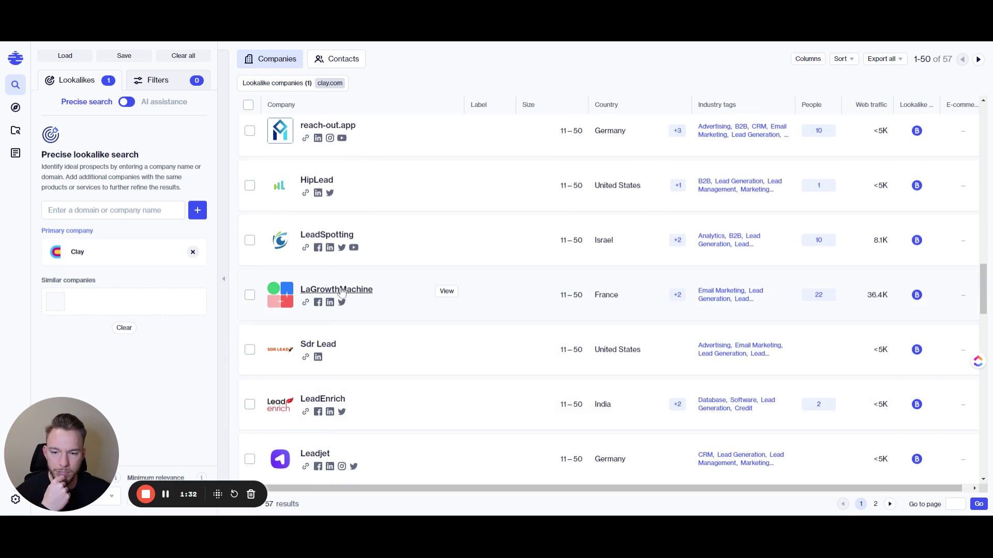
pyautogui.scroll(-2, 381, 385)
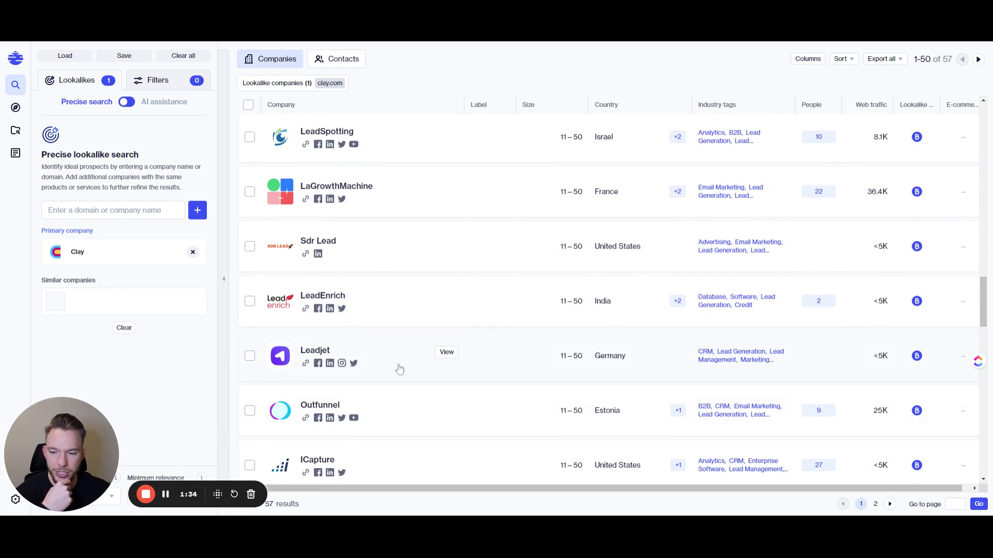
pyautogui.click(109, 210)
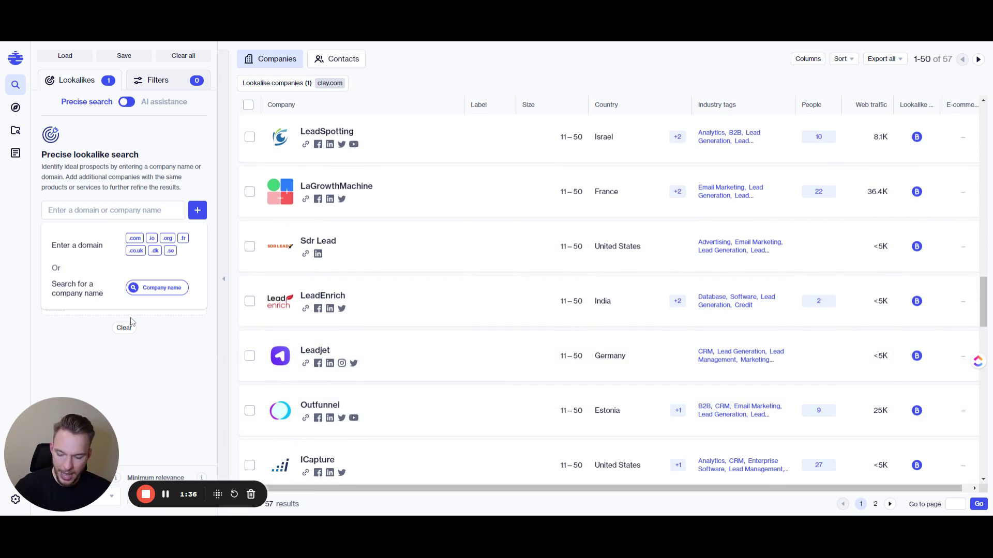
# Step: Add zoominfo.com as a similar company alongside Clay, widening the results to 3,264
pyautogui.write('zoominfo.com')
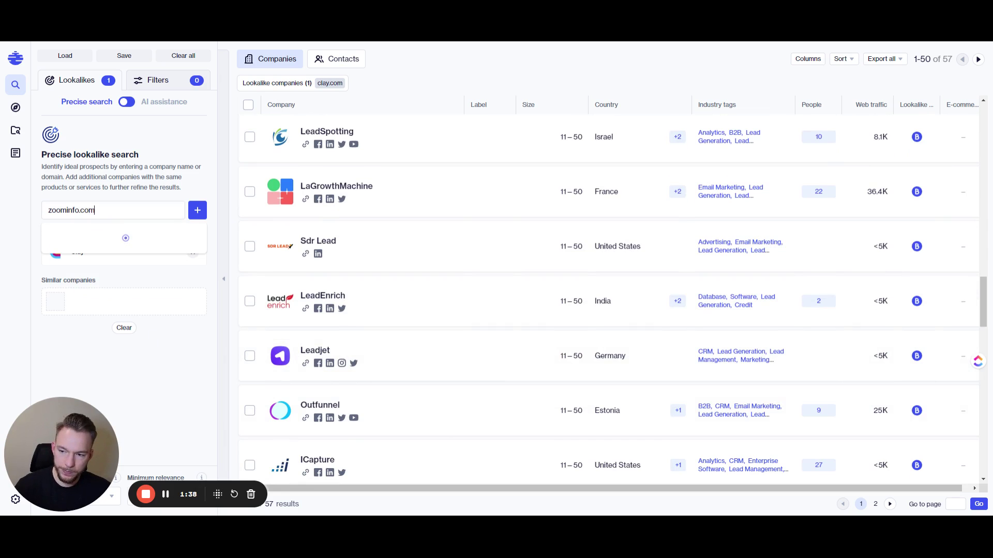
pyautogui.click(107, 246)
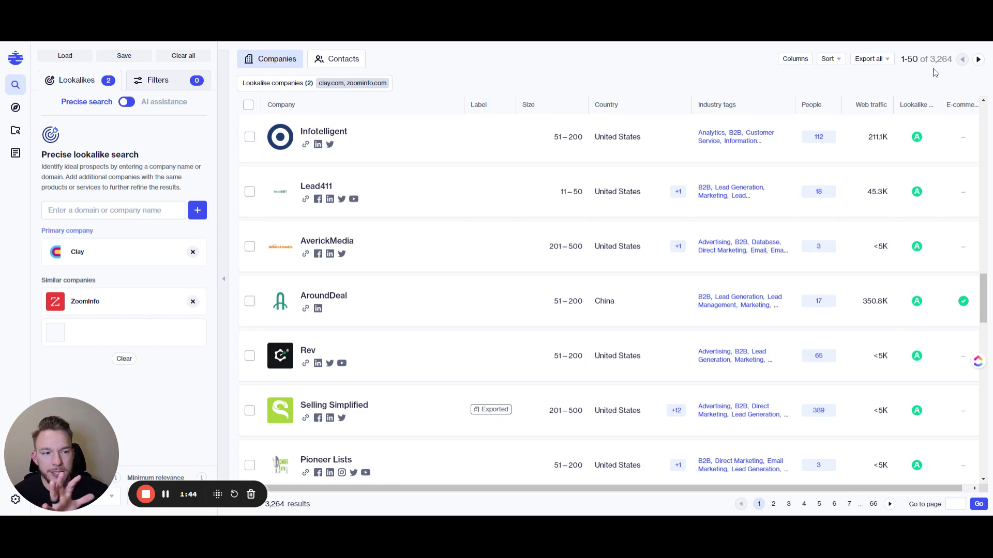
pyautogui.scroll(5, 403, 263)
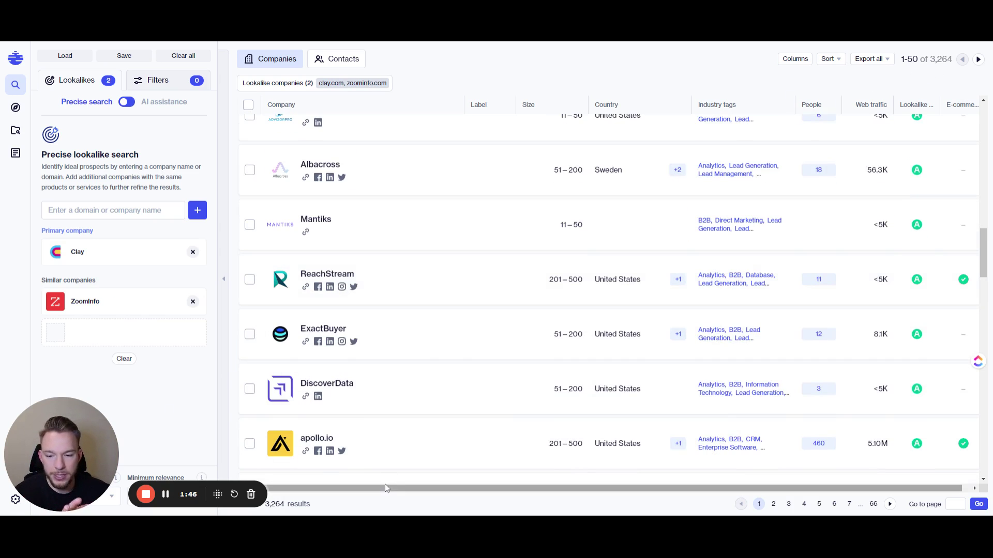
pyautogui.scroll(-3, 383, 362)
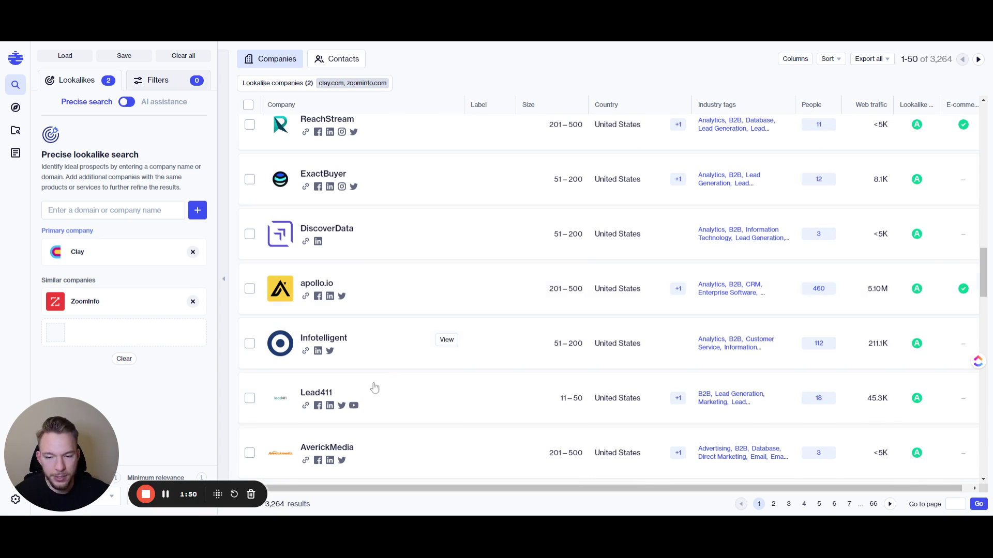
pyautogui.scroll(10, 380, 393)
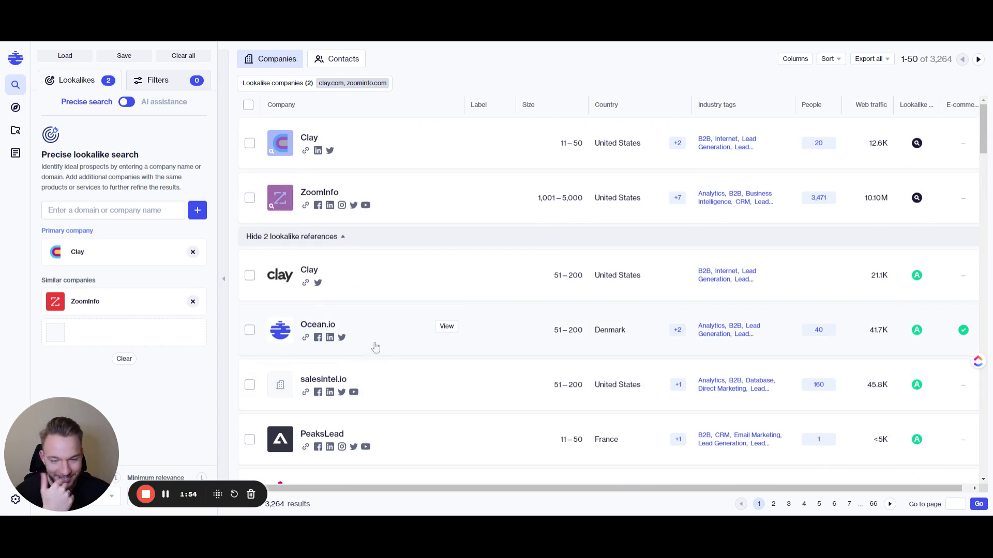
pyautogui.scroll(-3, 409, 385)
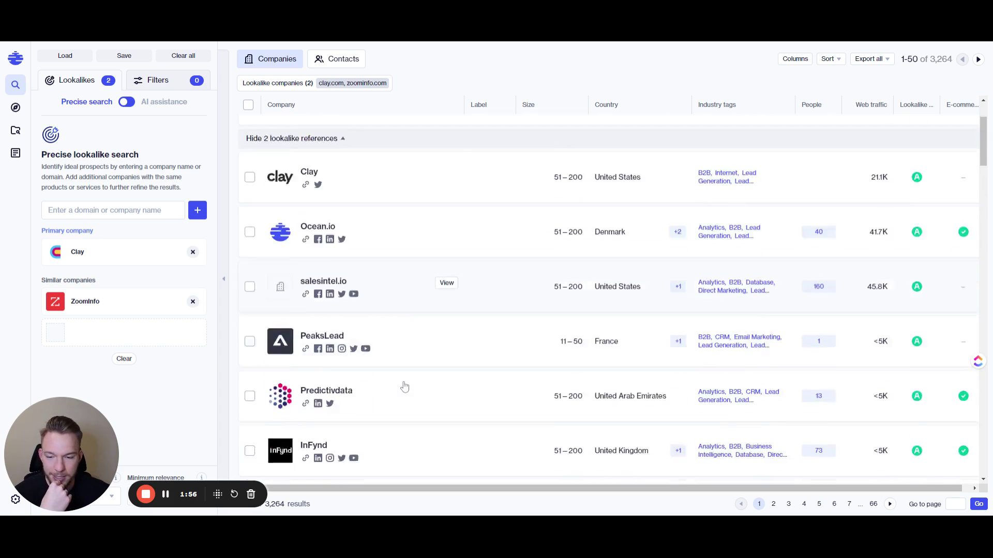
# Step: Go to the last results page, 66, and review its companies, such as Cirrus Shield and Capsule
pyautogui.click(873, 505)
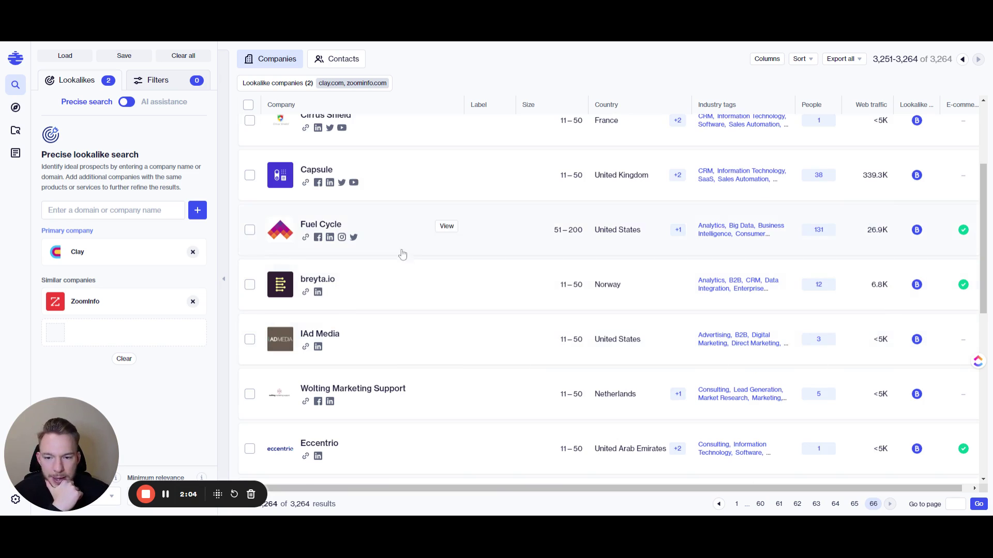
pyautogui.scroll(3, 440, 310)
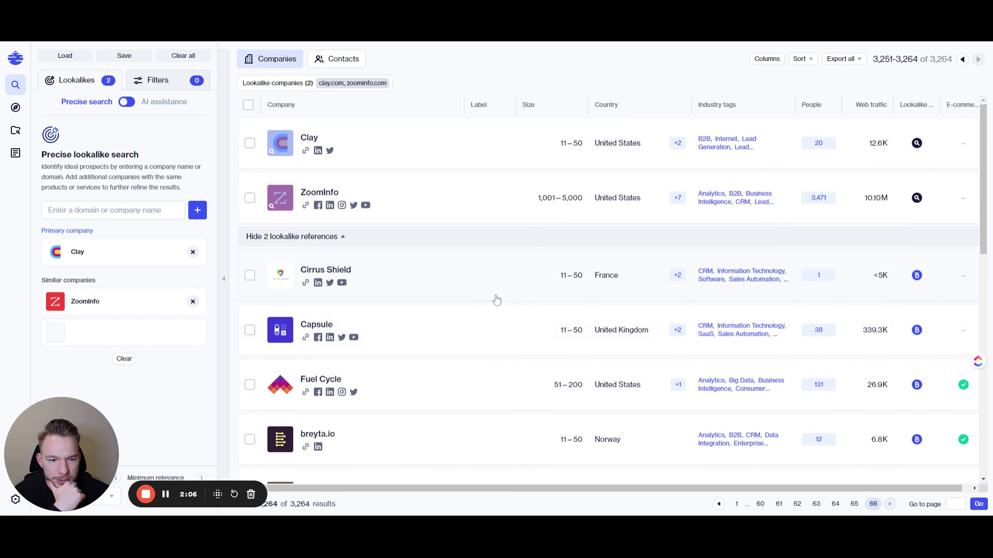
pyautogui.scroll(-1, 496, 316)
pyautogui.scroll(-1, 497, 316)
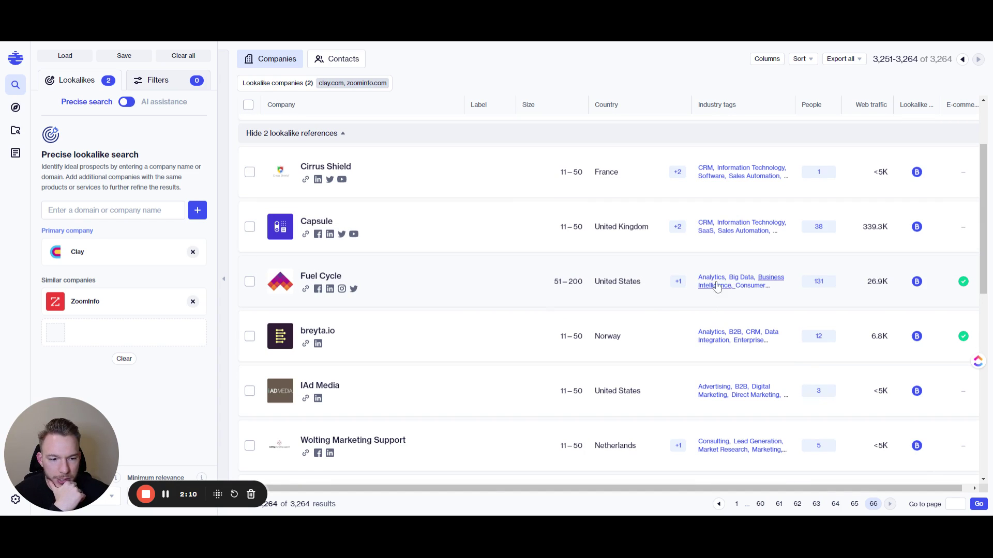
pyautogui.scroll(-3, 463, 303)
pyautogui.scroll(-4, 456, 309)
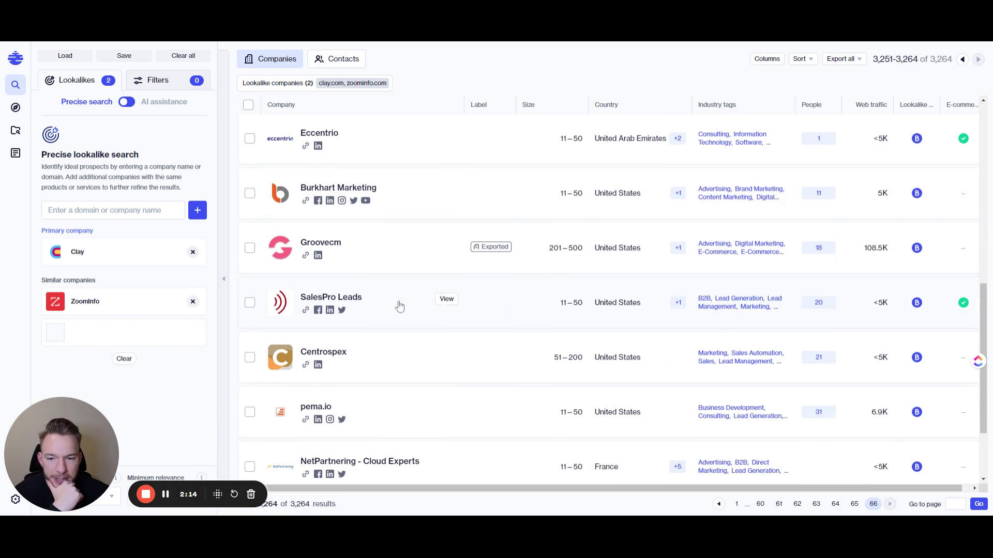
pyautogui.scroll(-2, 400, 307)
pyautogui.scroll(15, 406, 323)
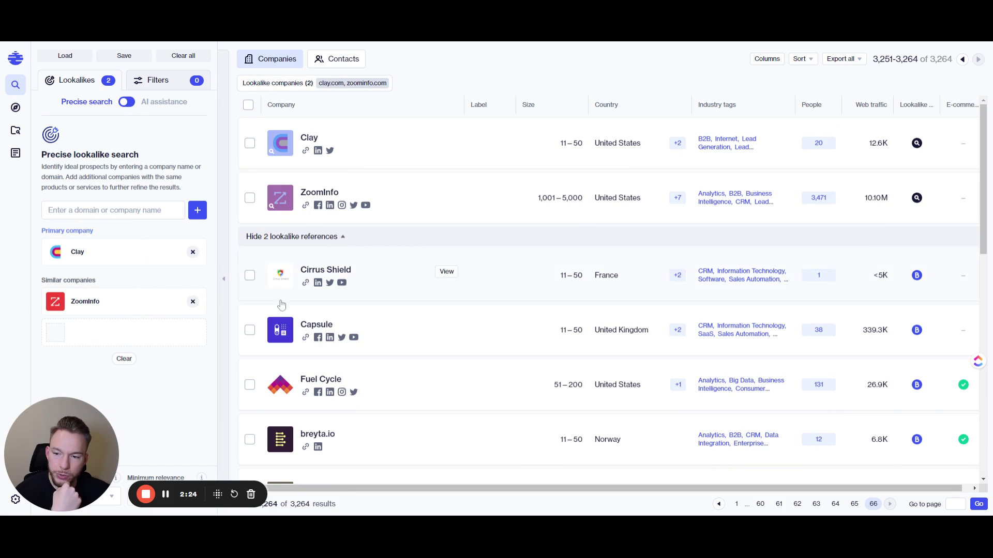
# Step: Clear the lookalikes and AI-search 'mobile app marketplaces that deliver alcohol', returning 1,374 companies
pyautogui.click(124, 358)
pyautogui.click(128, 102)
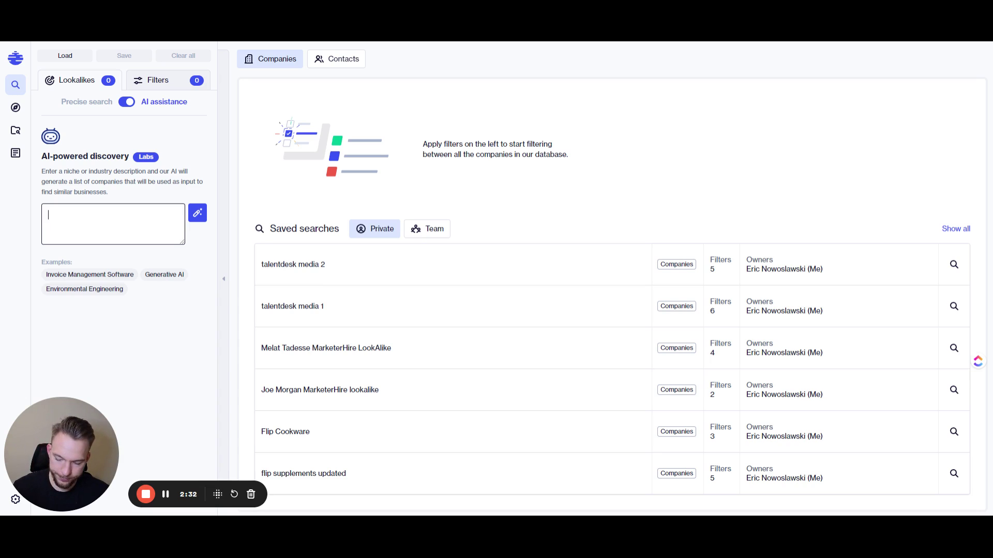
pyautogui.write('mobile app')
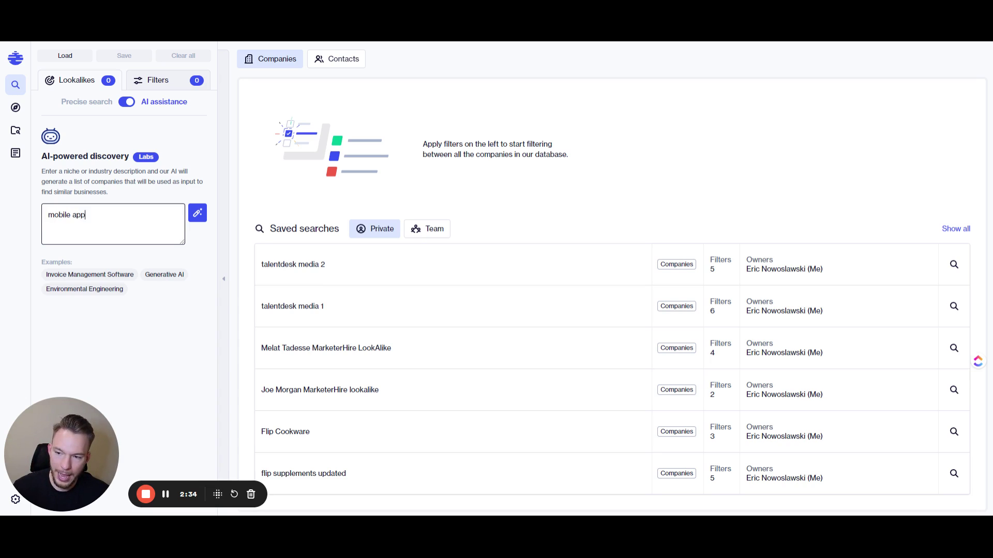
pyautogui.write(' marketplaces that ')
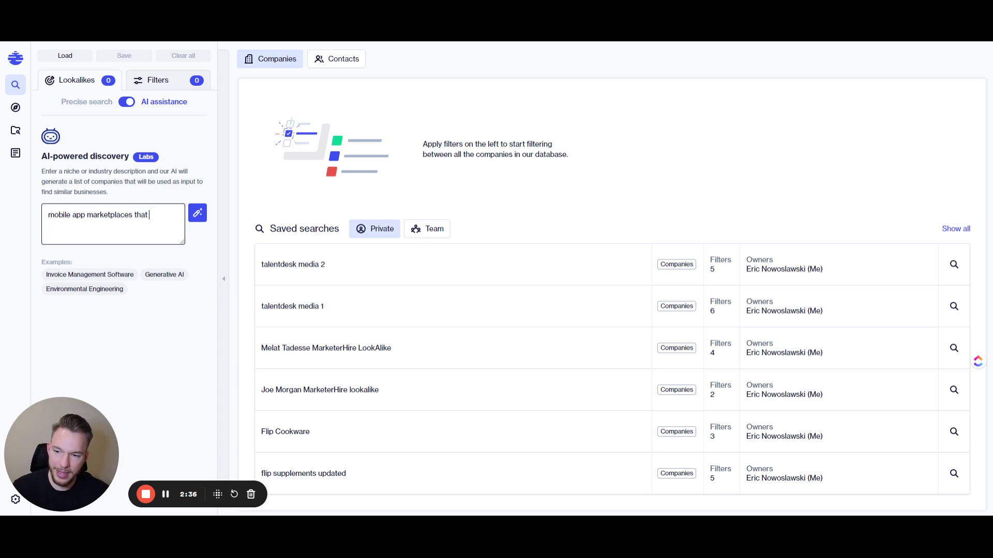
pyautogui.write('deliver alcohol')
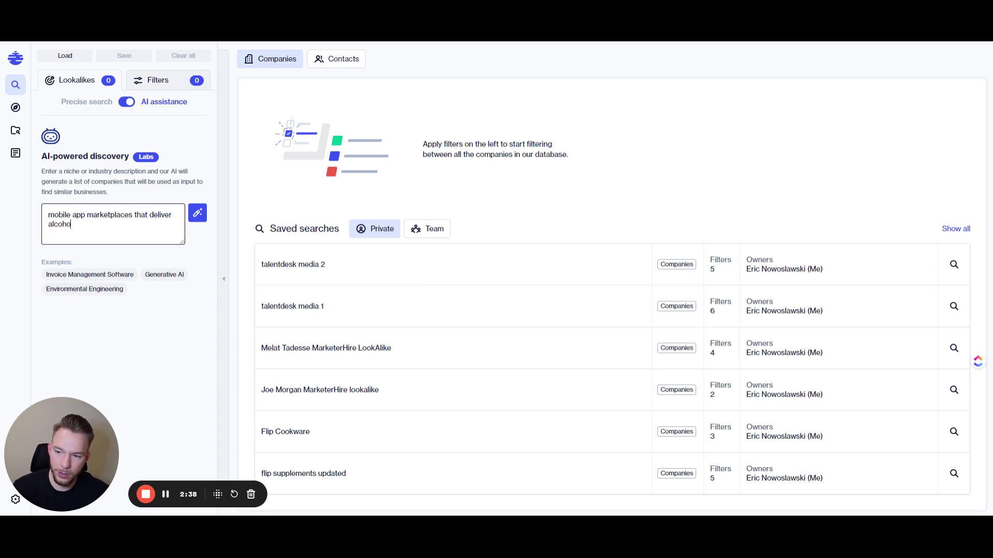
pyautogui.press('Return')
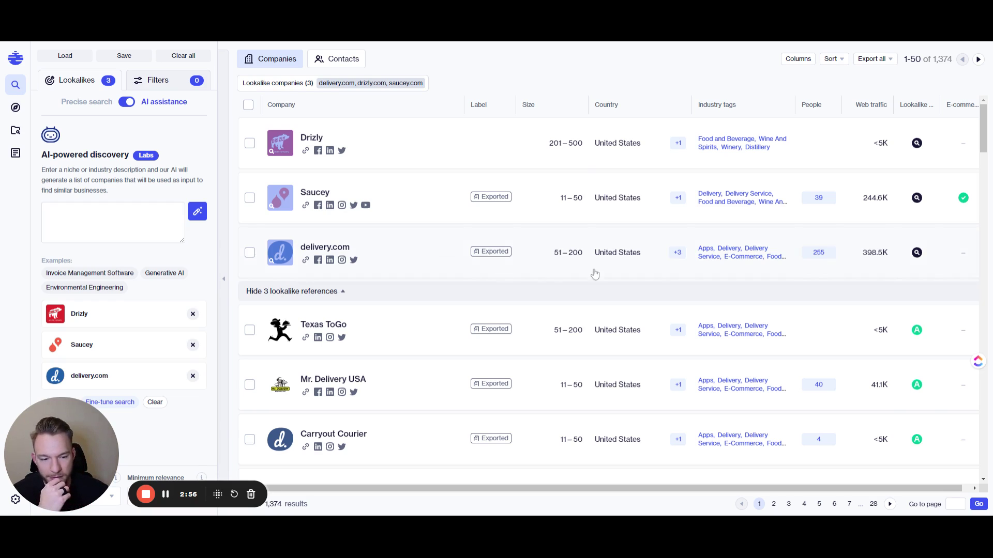
pyautogui.scroll(-7, 667, 279)
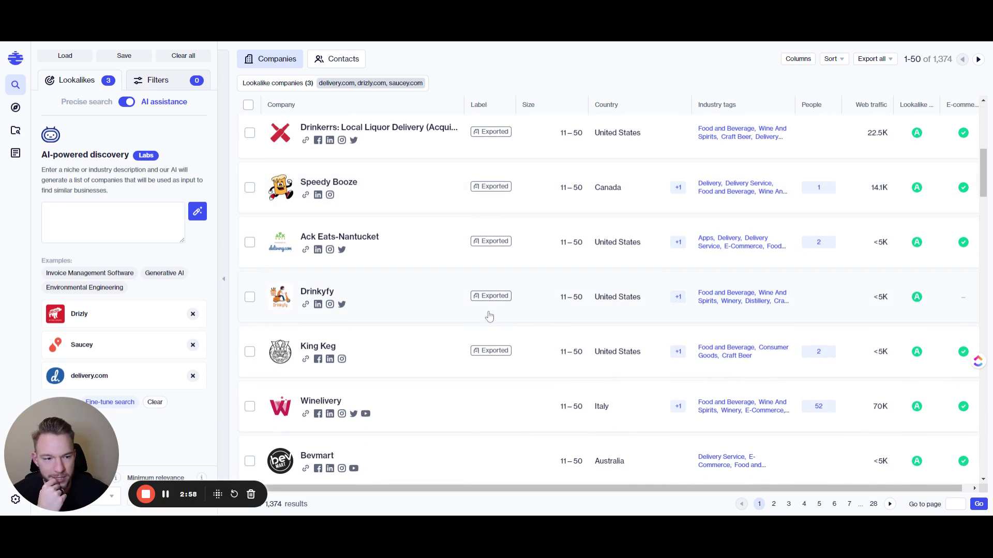
pyautogui.scroll(-7, 495, 314)
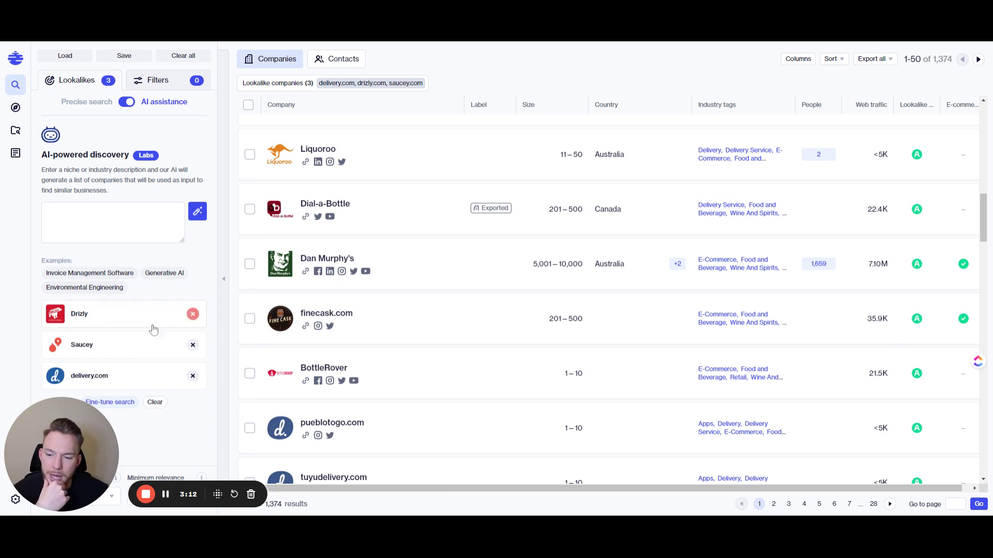
# Step: Clear the lookalike companies and filter on the SaaS industry tag
pyautogui.click(154, 401)
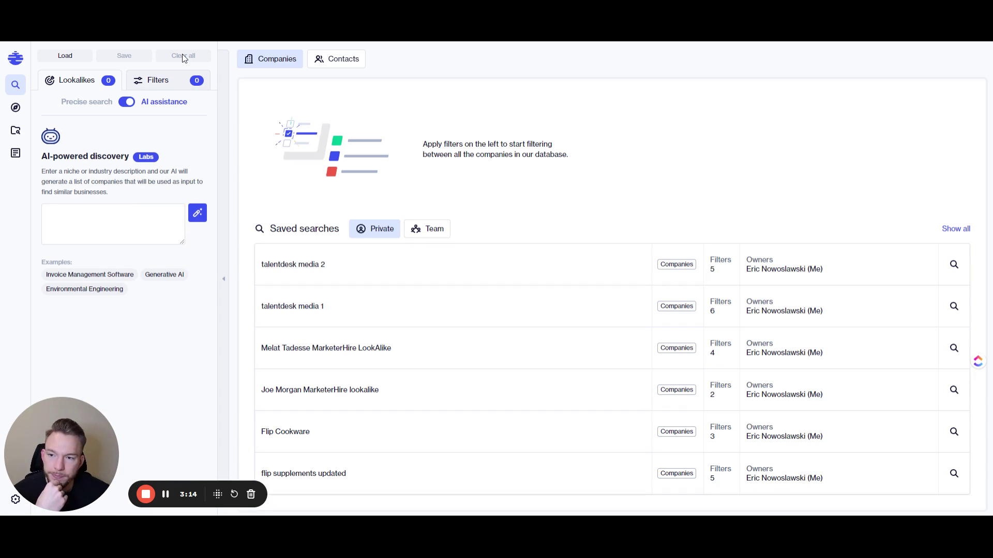
pyautogui.click(158, 80)
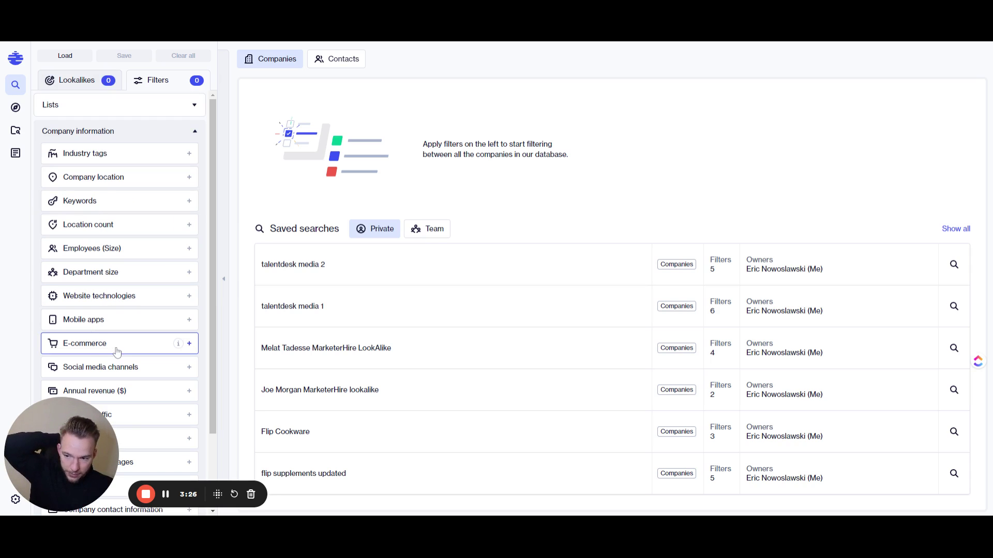
pyautogui.click(88, 152)
pyautogui.click(82, 191)
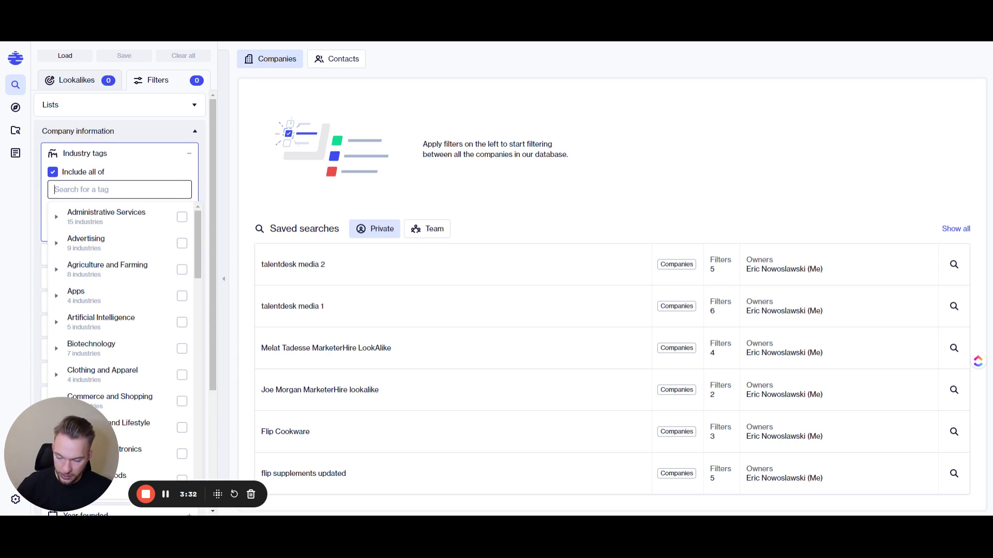
pyautogui.write('saas')
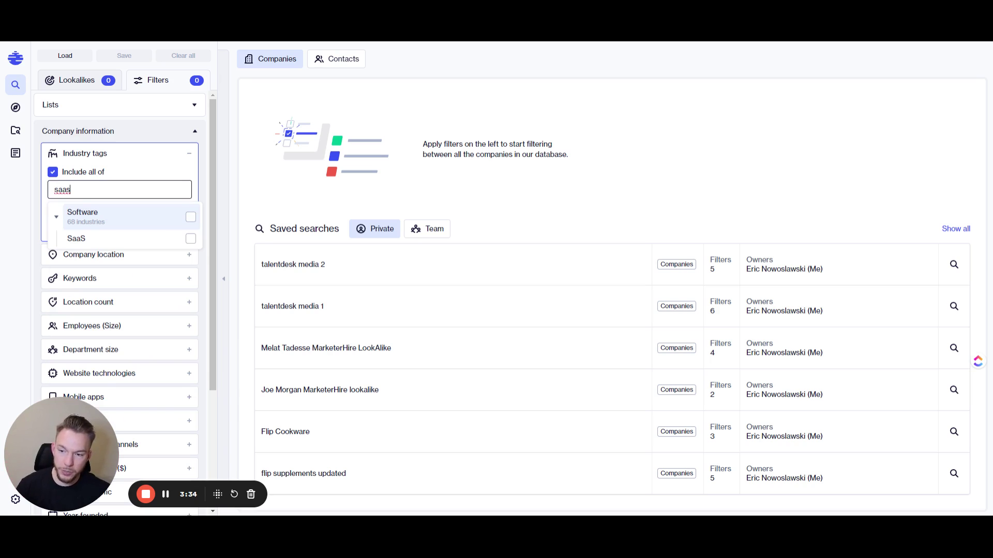
pyautogui.click(191, 239)
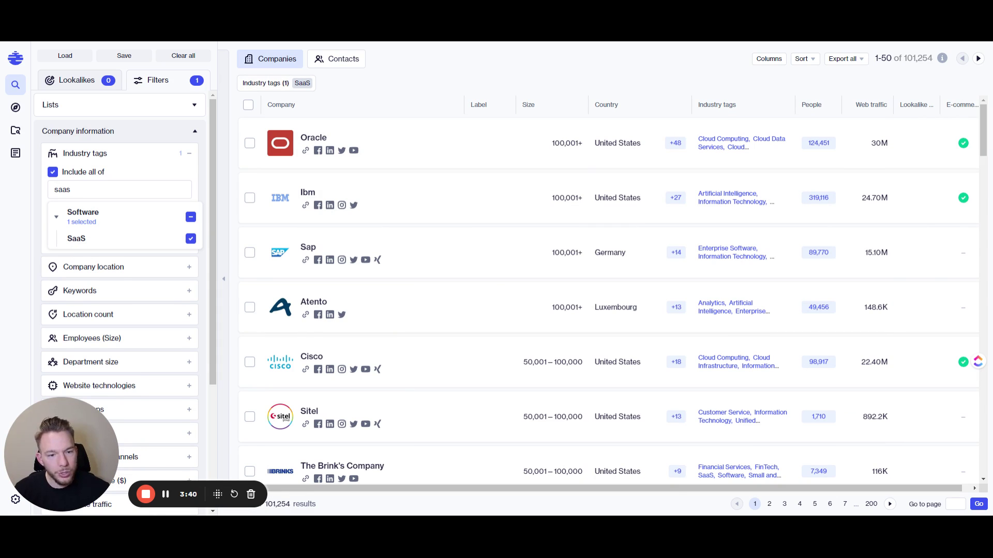
# Step: Browse the 101,254 SaaS results on page 200, showing results 9,951–10,000, such as MoveHQ
pyautogui.scroll(-5, 434, 312)
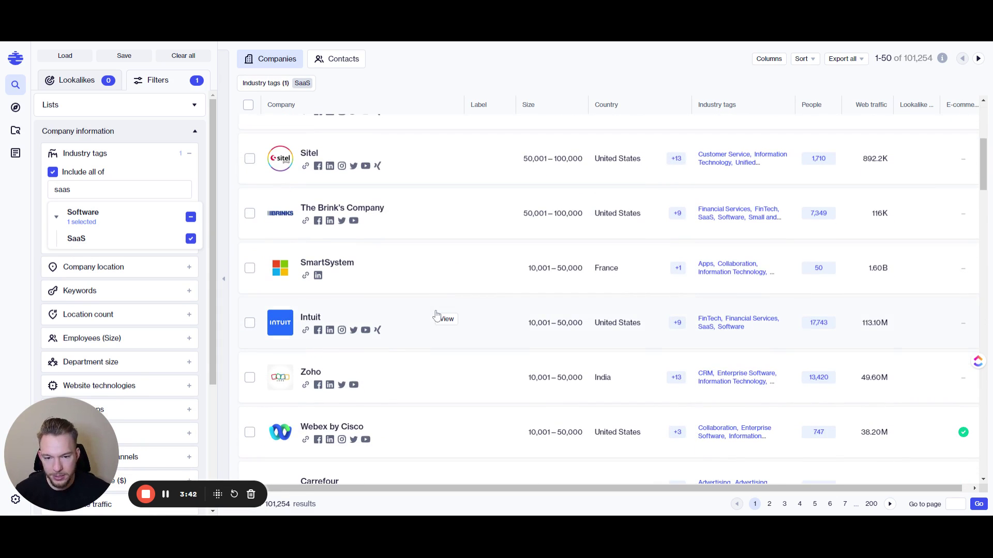
pyautogui.scroll(-9, 434, 322)
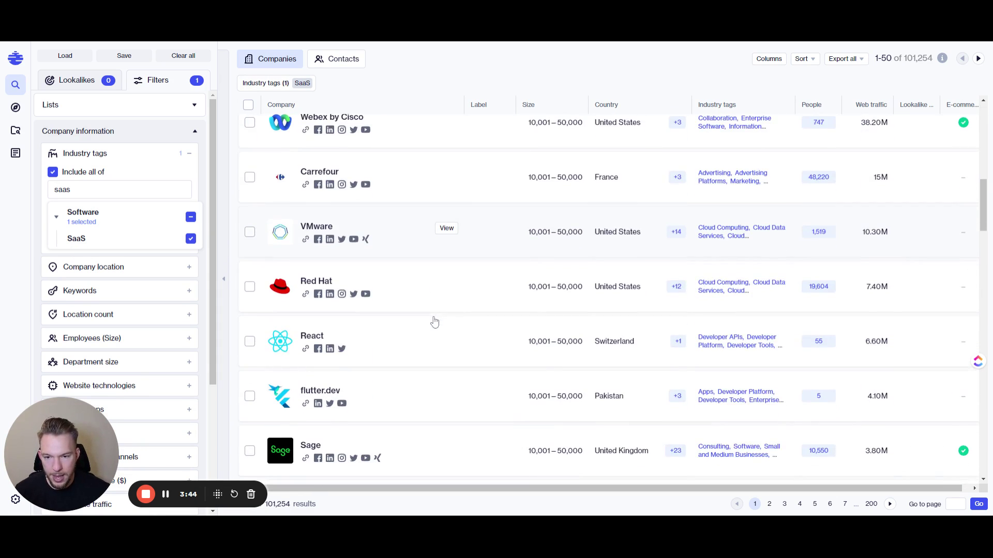
pyautogui.scroll(-6, 434, 322)
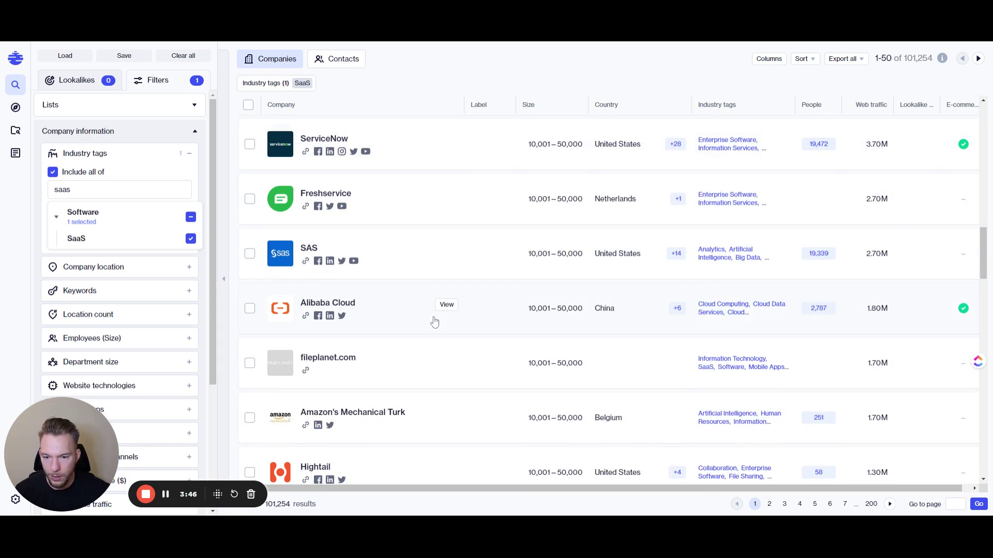
pyautogui.click(871, 505)
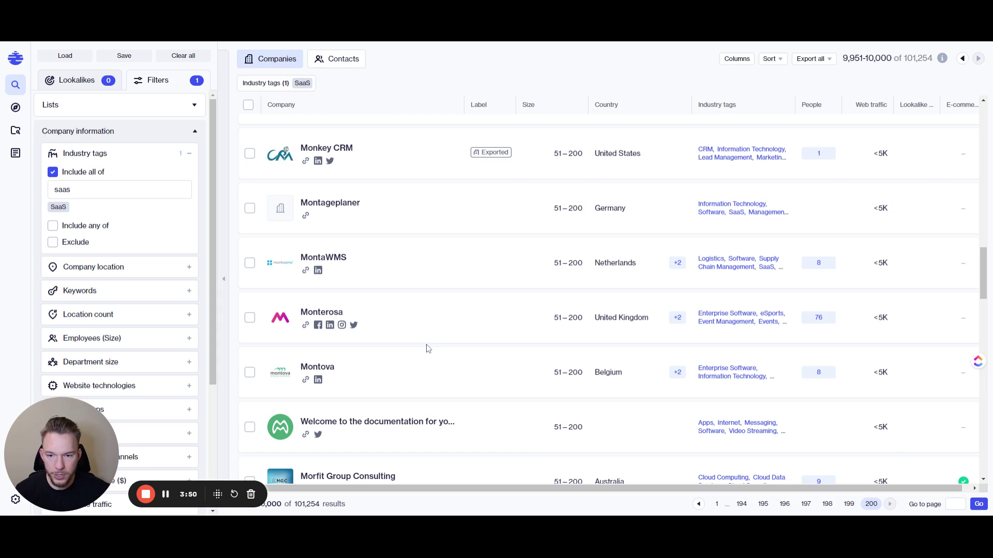
pyautogui.scroll(-4, 428, 348)
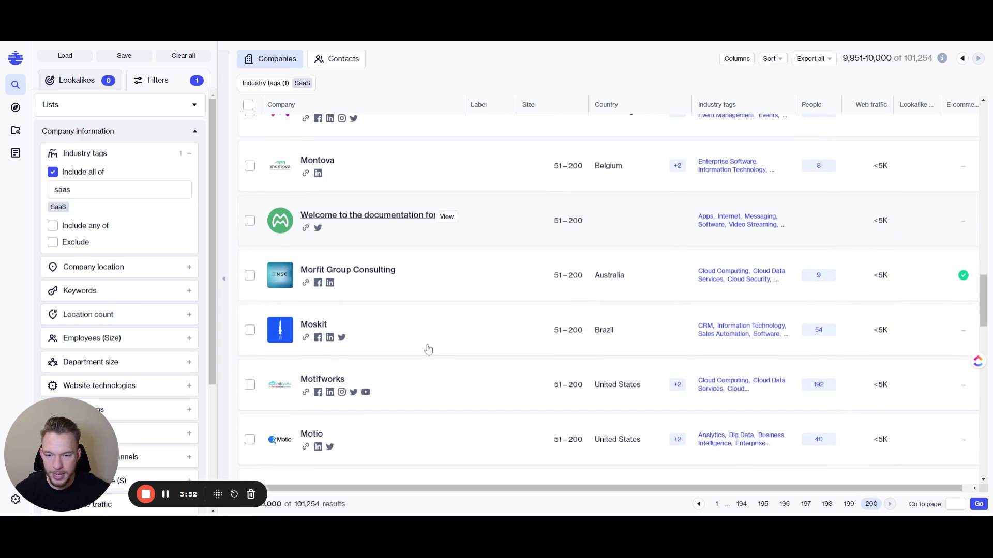
pyautogui.scroll(-2, 404, 298)
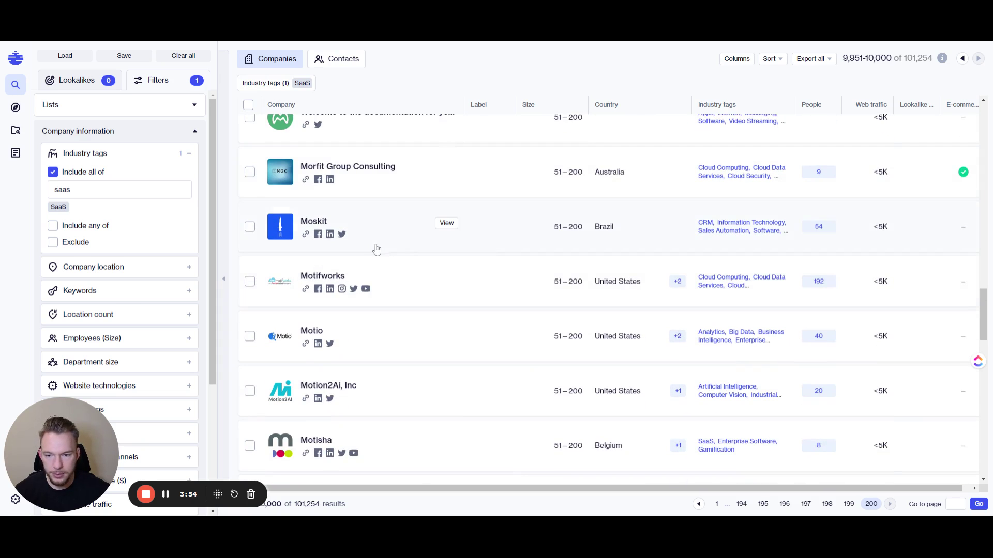
pyautogui.scroll(-5, 413, 348)
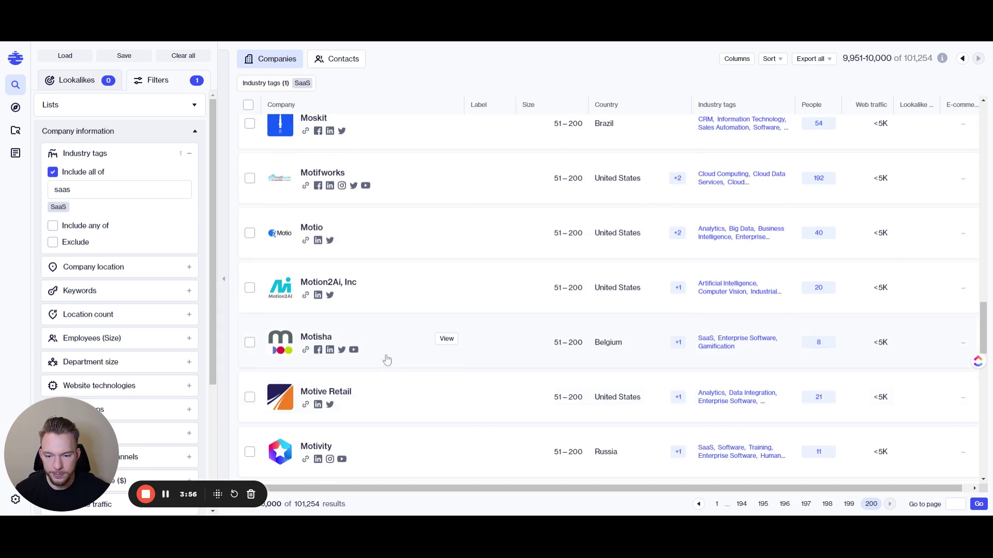
pyautogui.scroll(-2, 384, 353)
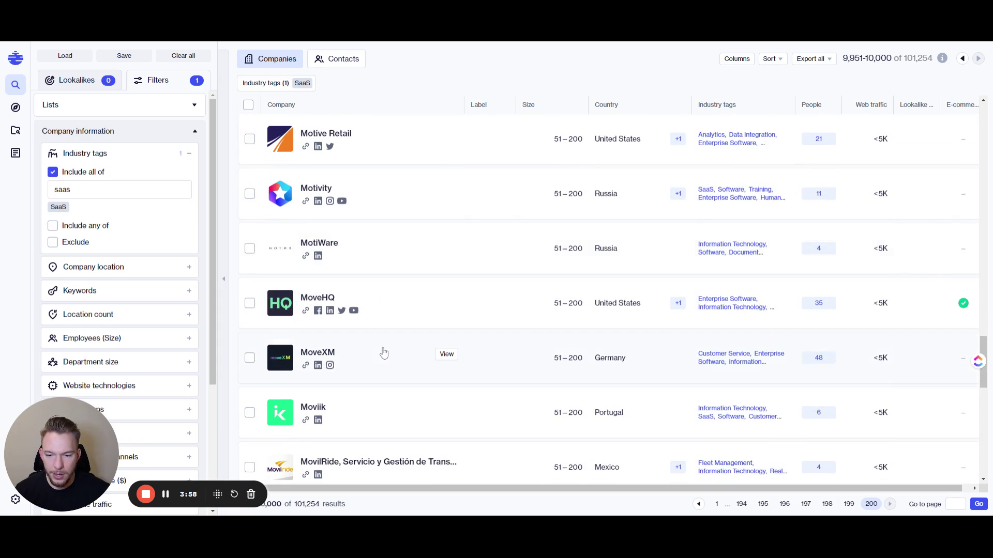
pyautogui.scroll(-3, 383, 353)
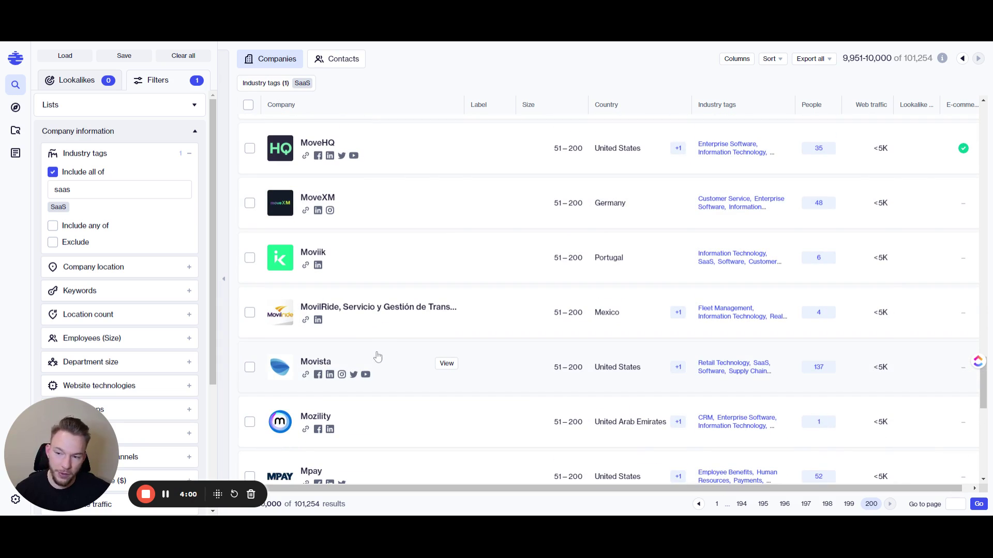
# Step: Add CRM as a keyword filter, narrowing the SaaS companies to 8,240, led by Oracle, Atento and Zoho
pyautogui.click(81, 295)
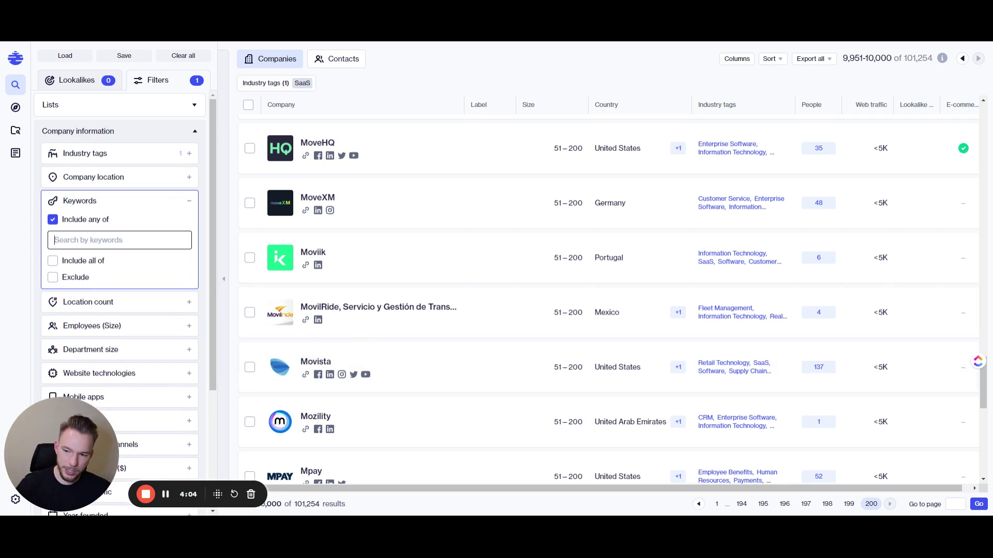
pyautogui.write('CRM')
pyautogui.press('Return')
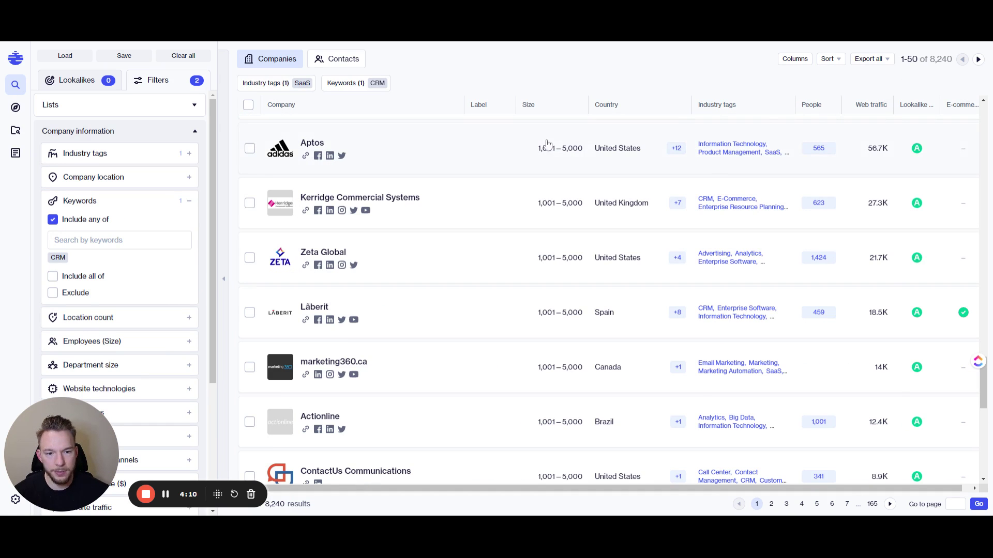
pyautogui.scroll(-10, 443, 306)
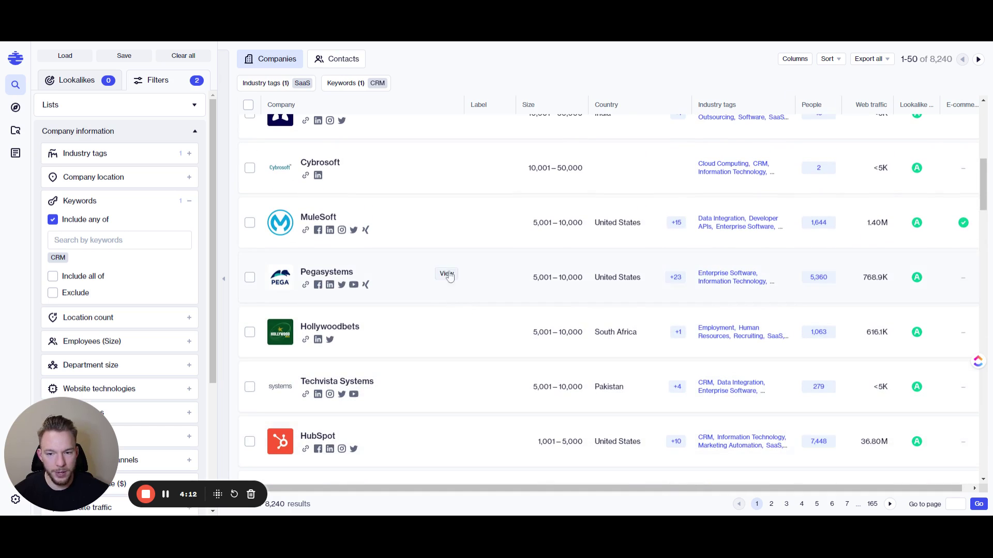
pyautogui.scroll(8, 393, 269)
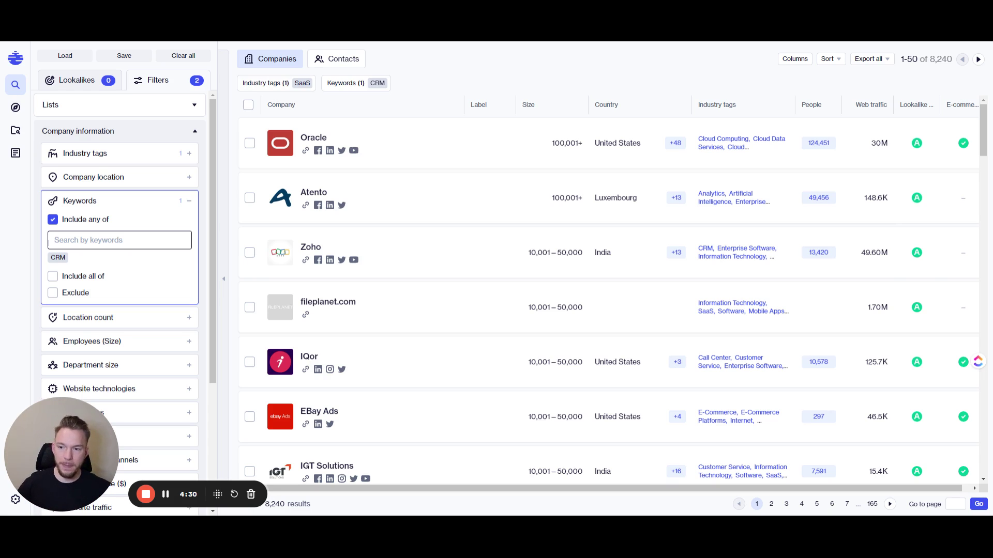
pyautogui.click(148, 241)
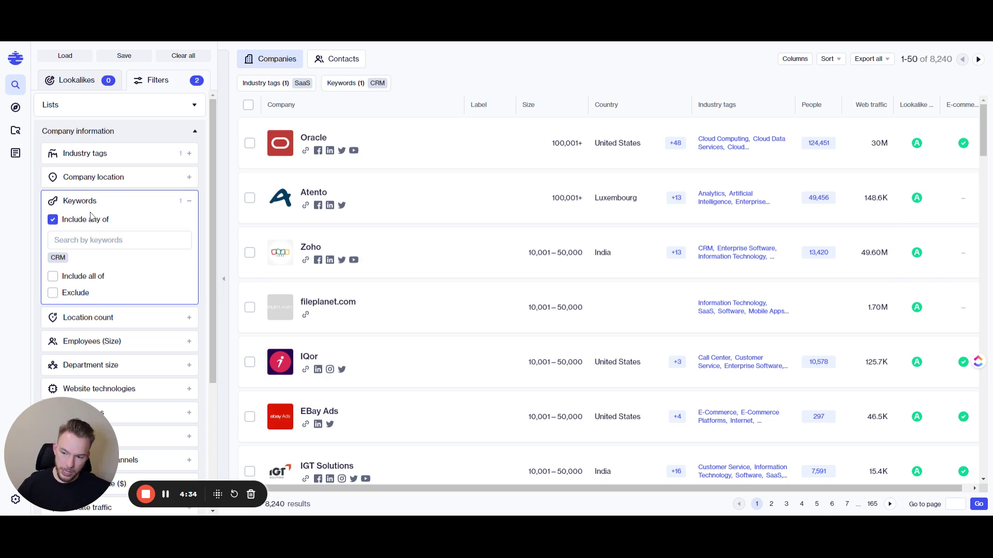
pyautogui.scroll(-2, 90, 216)
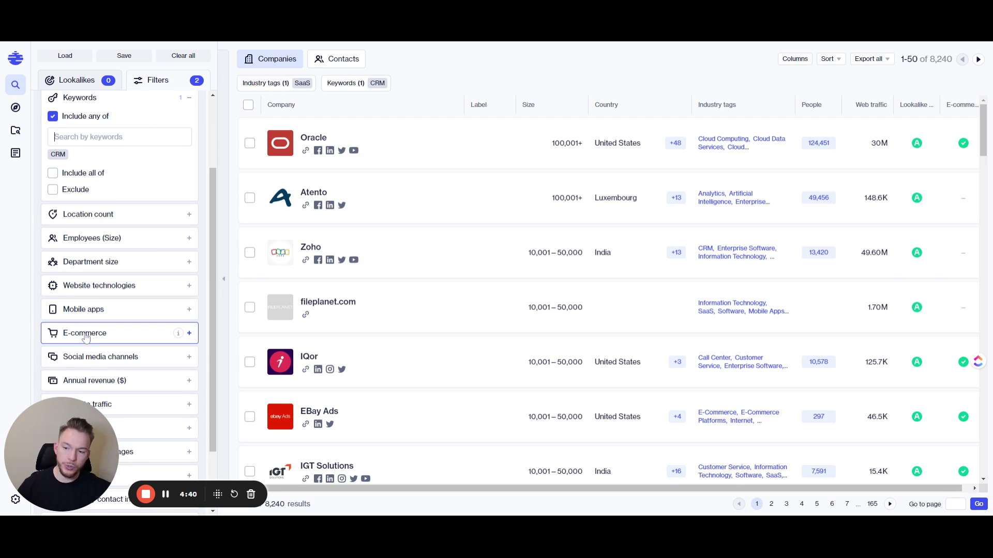
pyautogui.scroll(2, 85, 337)
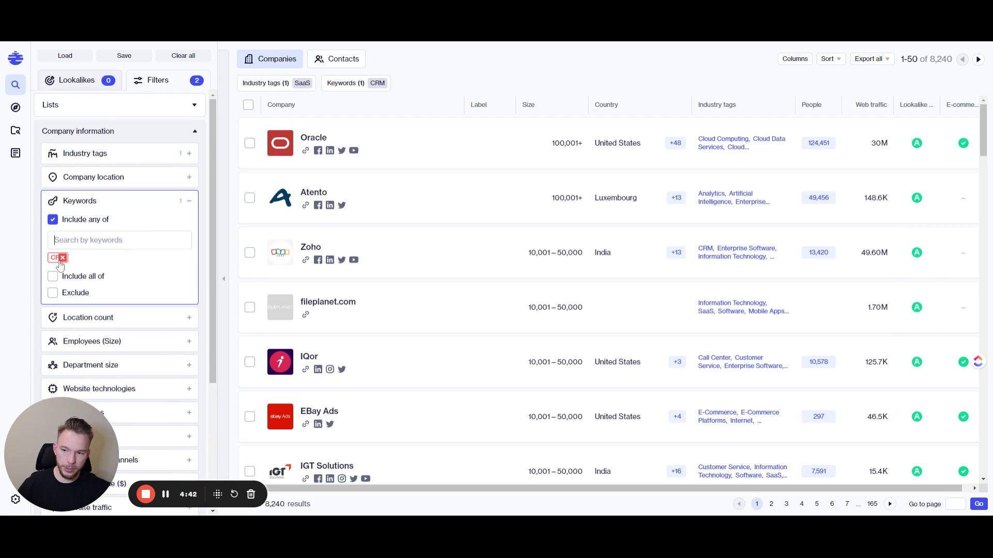
# Step: Remove the CRM keyword and SaaS tag, then filter on the Fruit industry tag alone
pyautogui.click(104, 158)
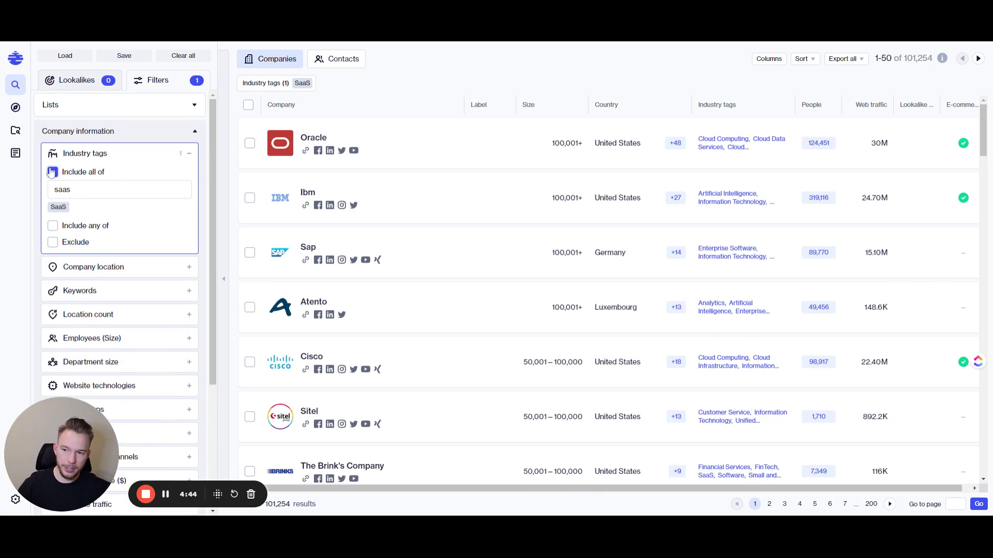
pyautogui.click(52, 172)
pyautogui.press('BackSpace')
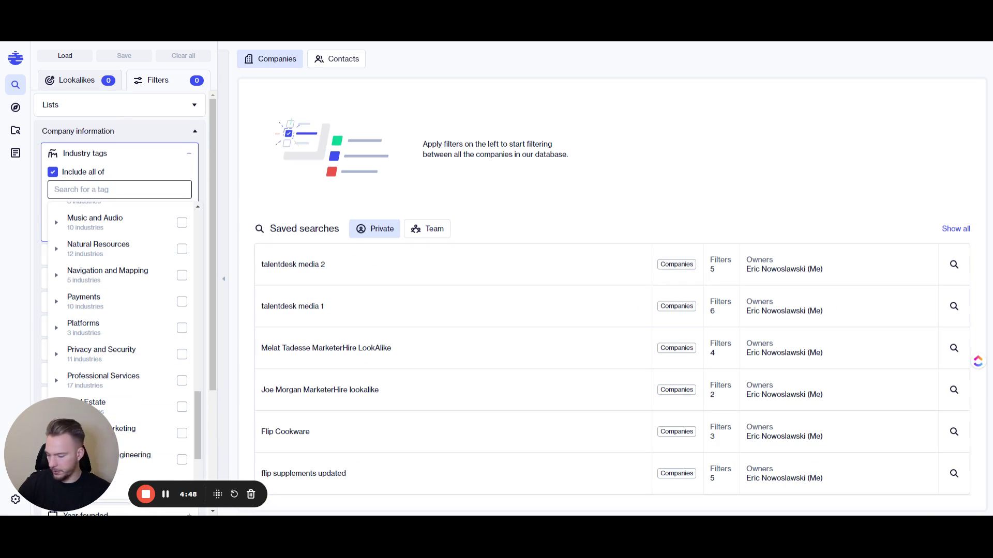
pyautogui.write('food')
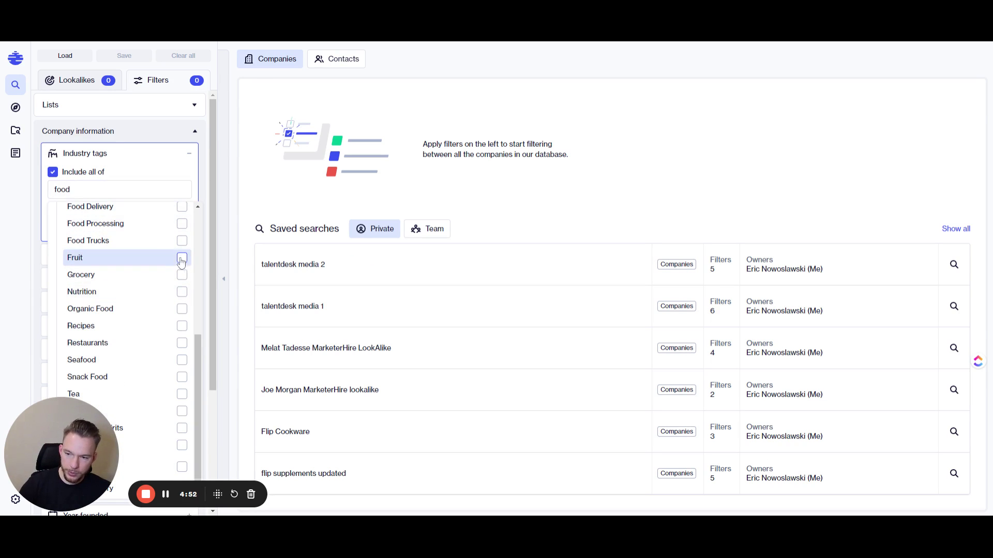
pyautogui.click(124, 258)
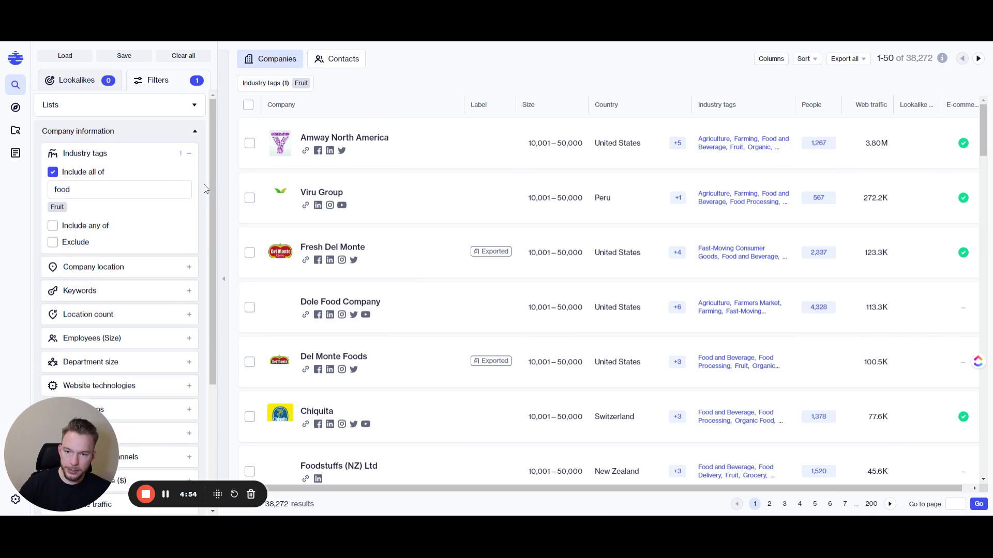
pyautogui.click(208, 182)
pyautogui.scroll(-3, 100, 284)
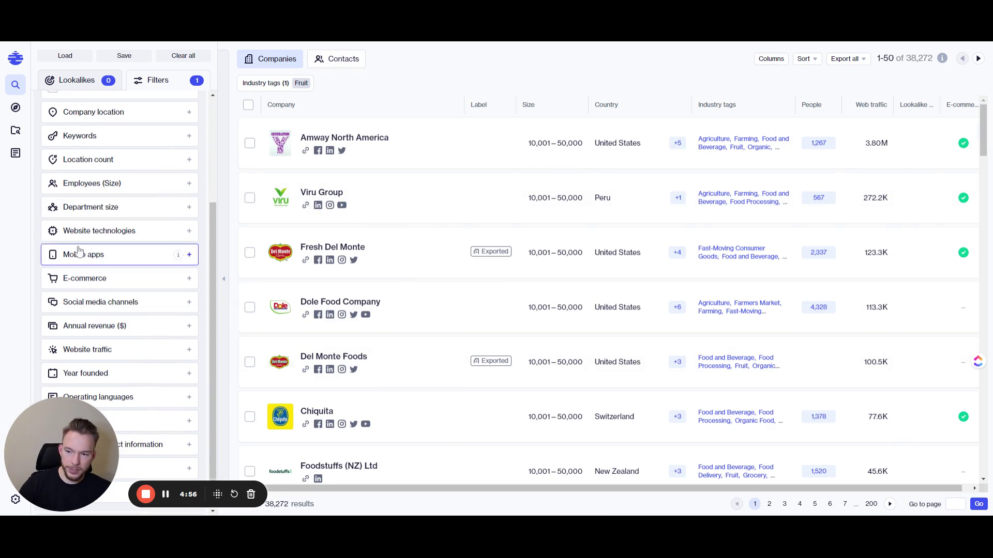
# Step: Limit the Fruit-tagged companies to those with an e-commerce store, leaving 6,356 results
pyautogui.click(85, 278)
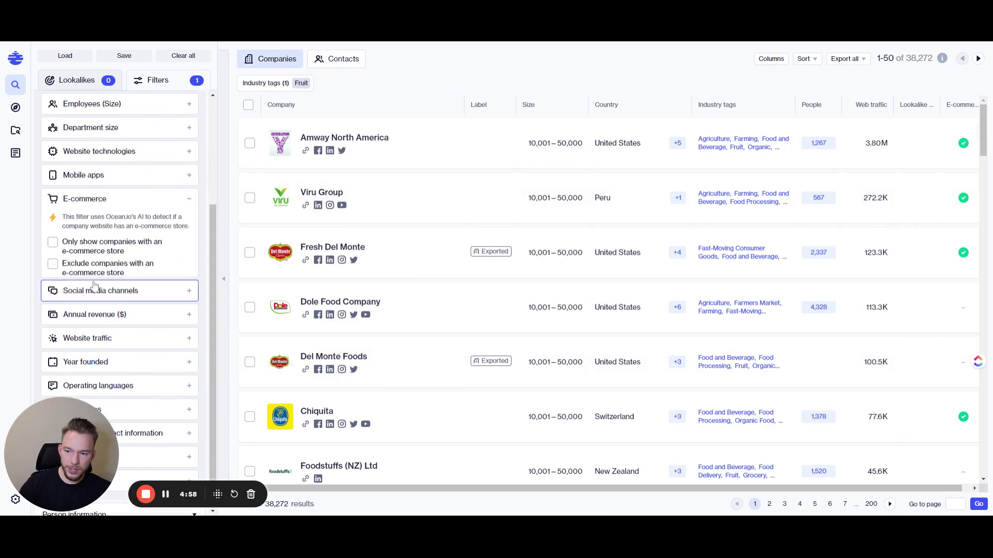
pyautogui.click(53, 232)
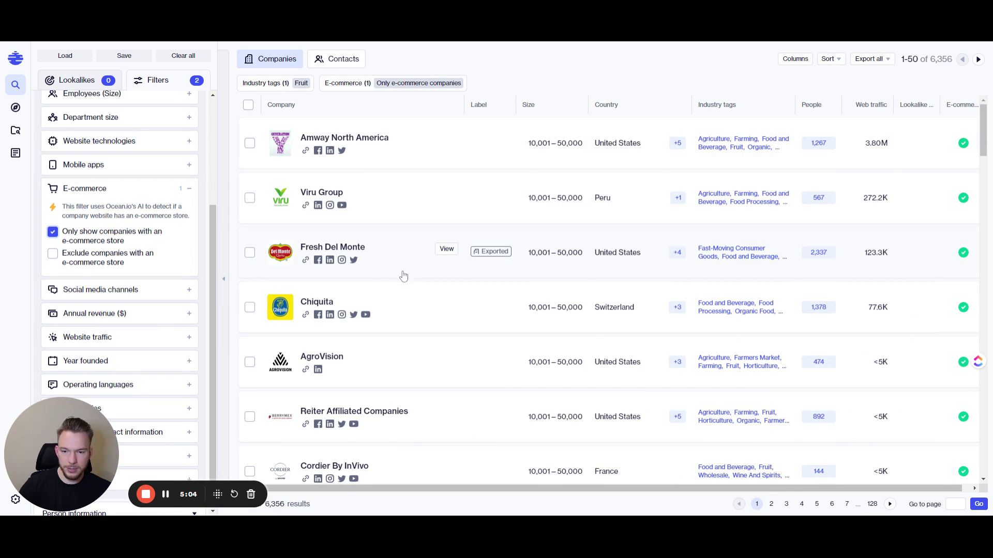
pyautogui.scroll(-2, 412, 340)
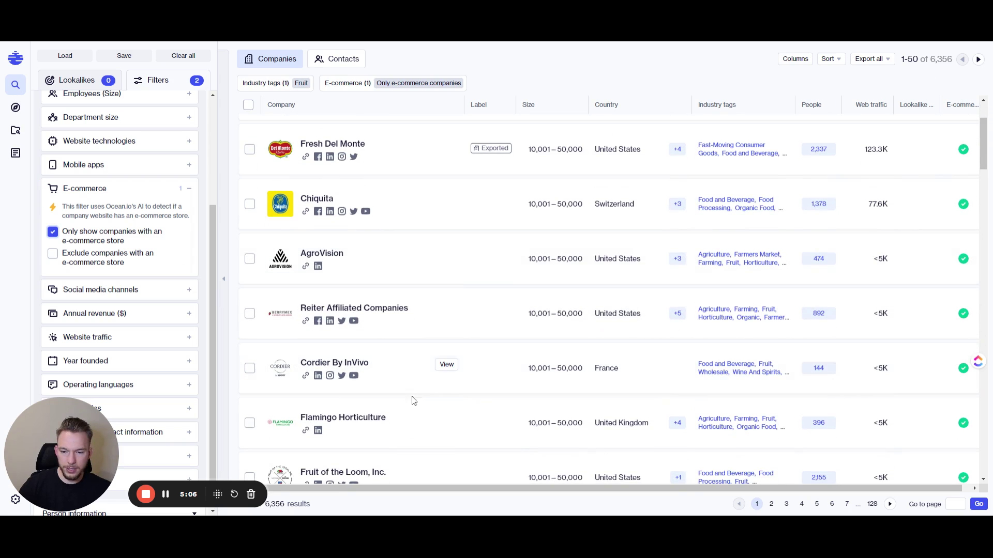
pyautogui.scroll(-2, 414, 401)
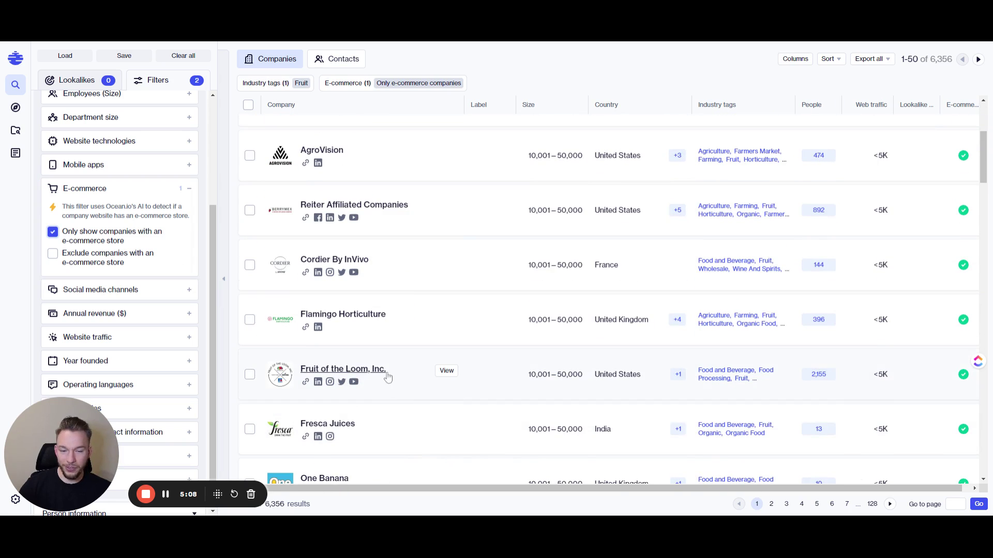
pyautogui.click(394, 396)
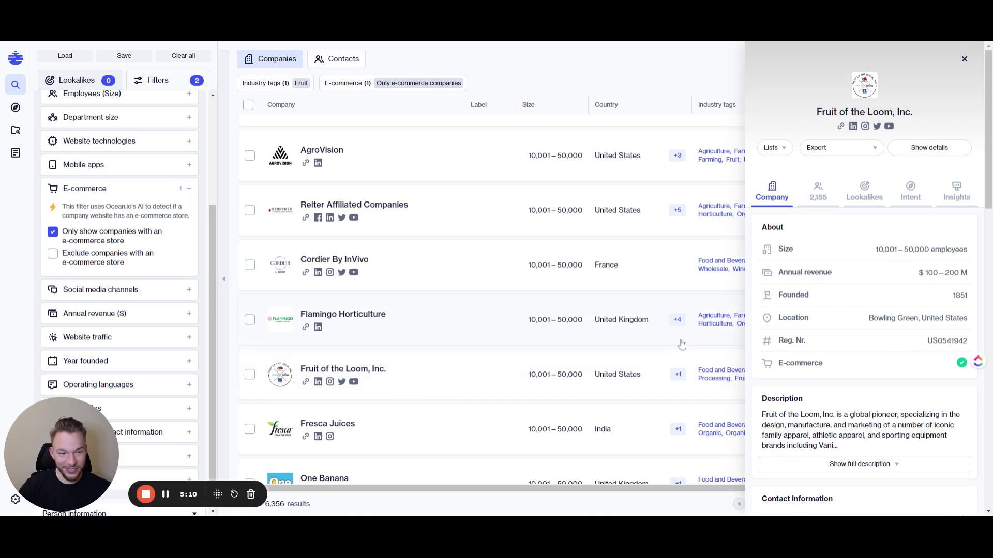
pyautogui.scroll(-3, 870, 291)
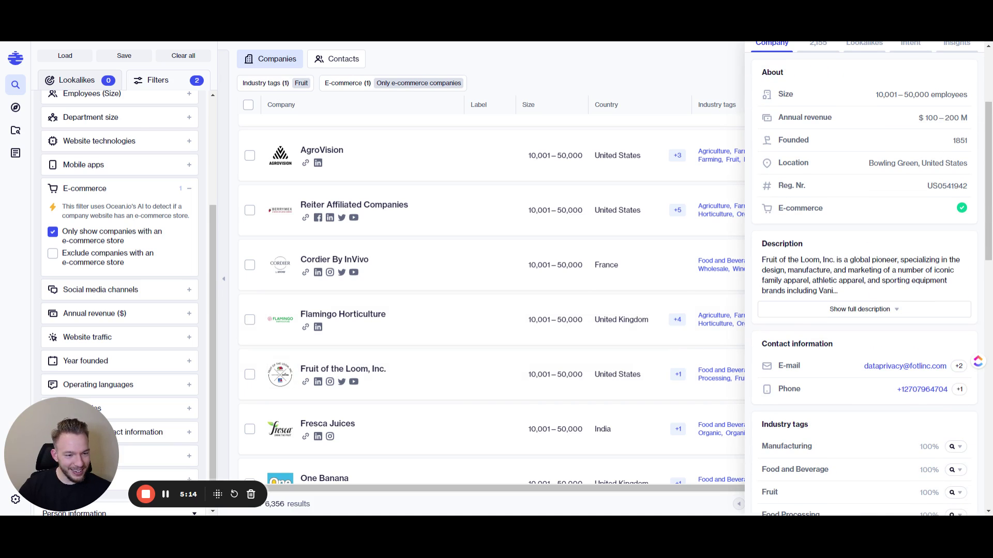
pyautogui.scroll(-3, 860, 290)
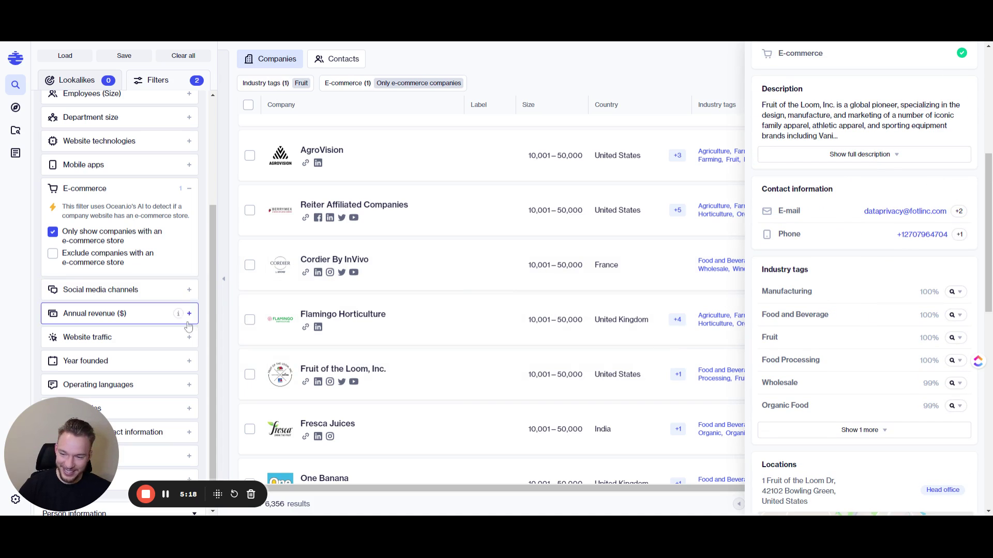
pyautogui.scroll(-3, 346, 318)
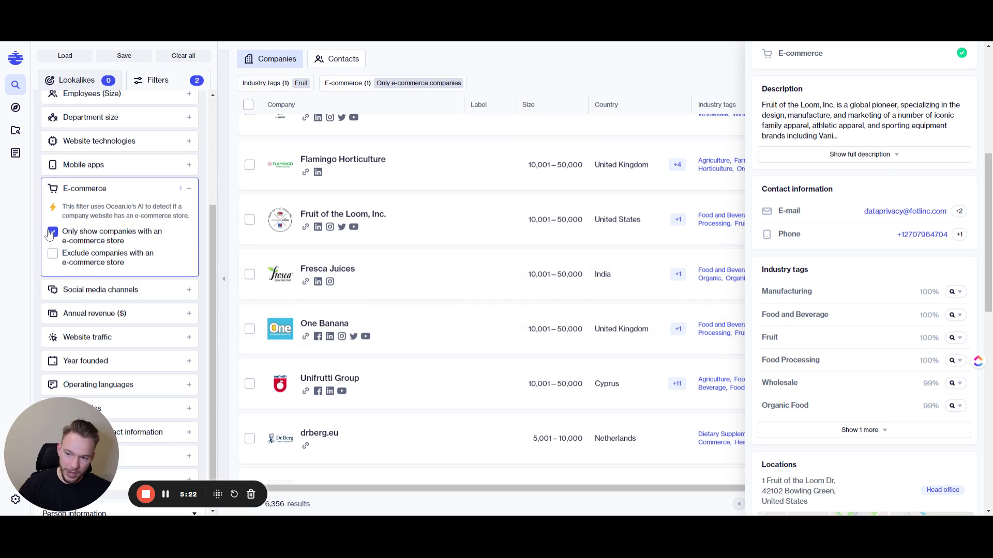
pyautogui.click(101, 273)
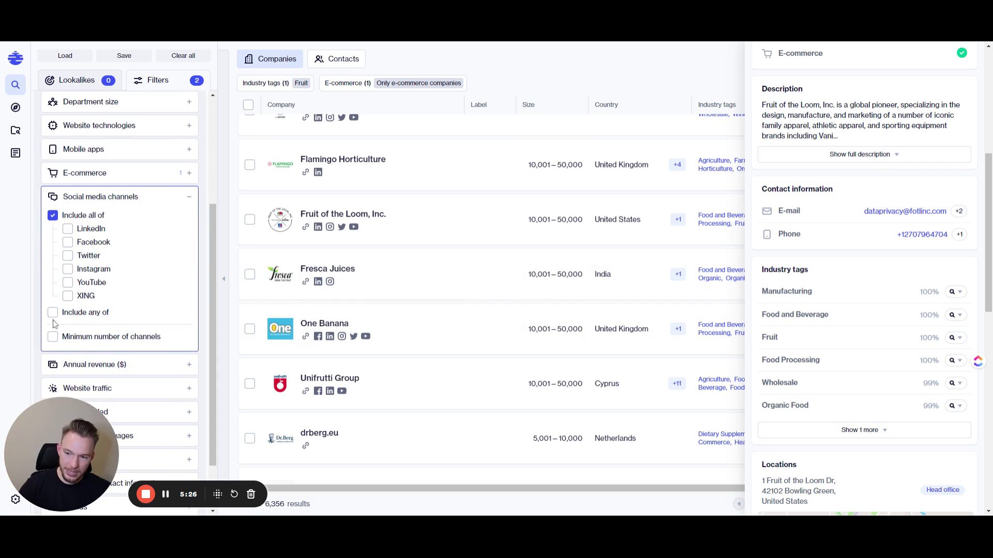
pyautogui.click(127, 197)
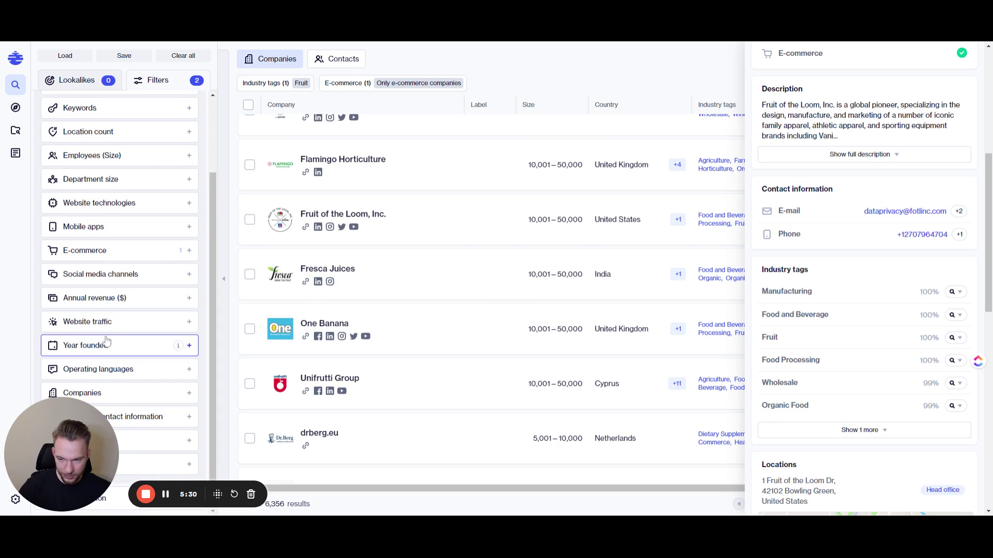
pyautogui.moveTo(82, 416); pyautogui.dragTo(310, 356)
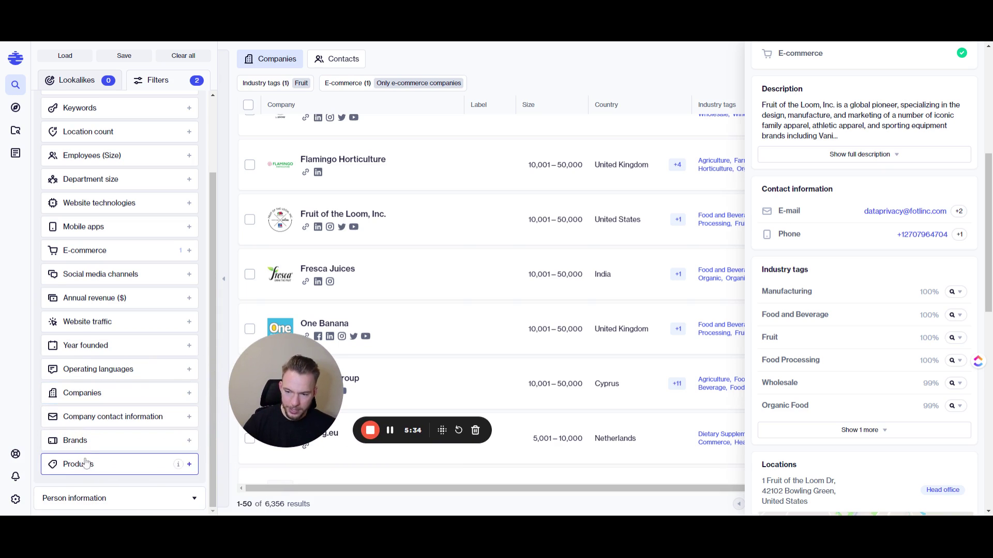
pyautogui.click(91, 441)
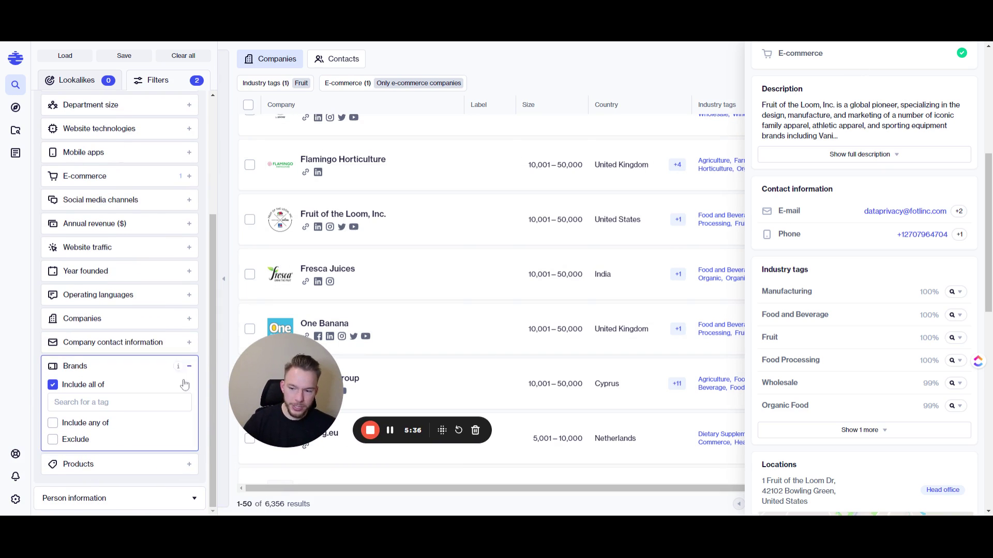
pyautogui.click(171, 403)
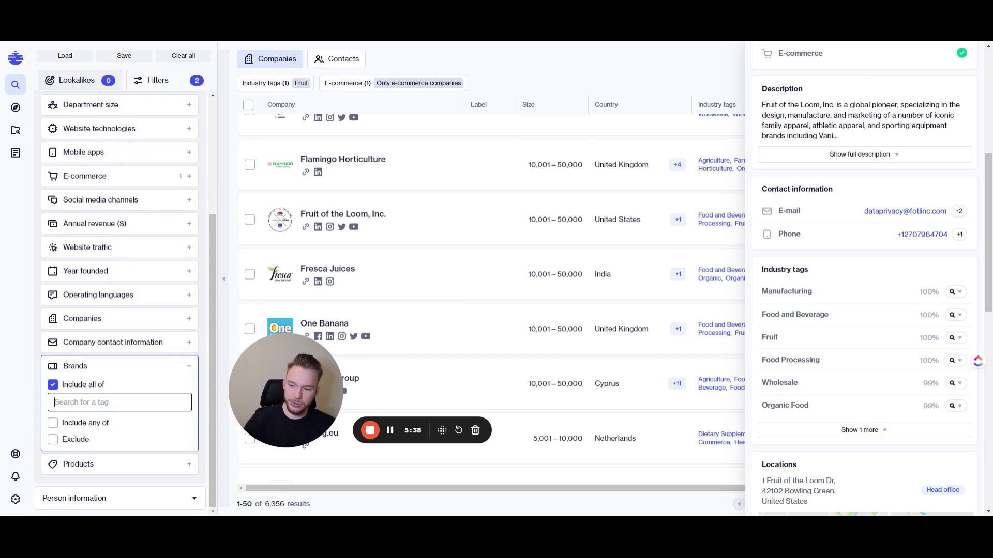
pyautogui.write('nike')
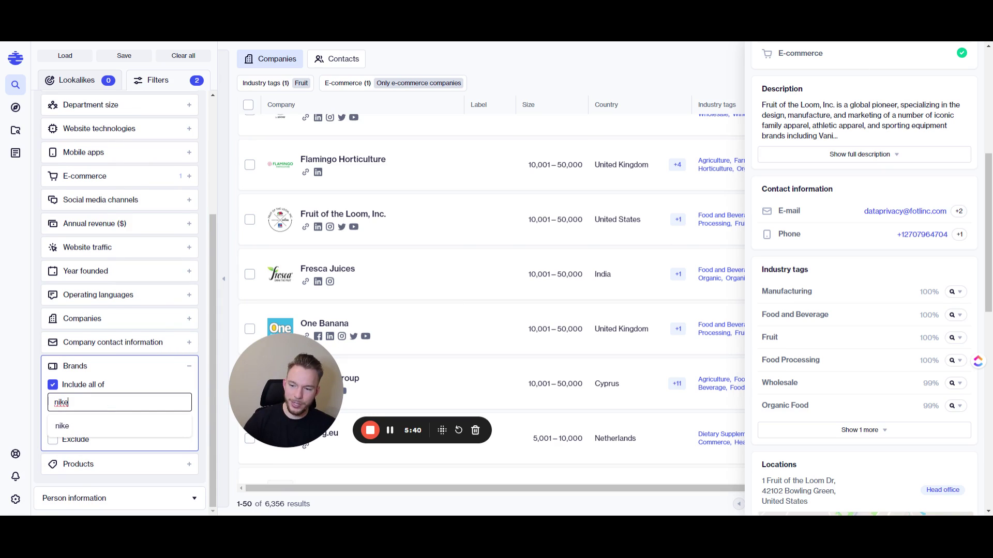
pyautogui.press('Return')
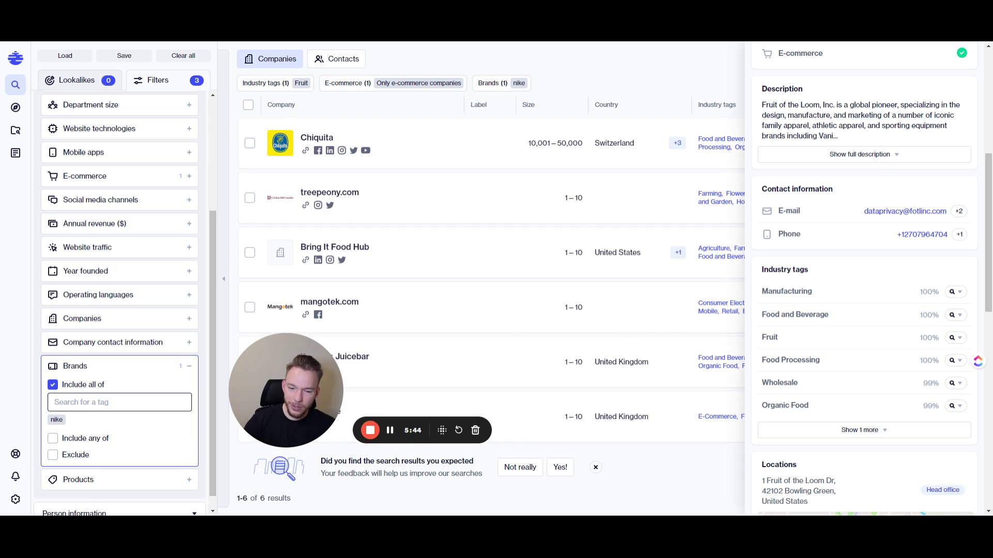
pyautogui.click(60, 420)
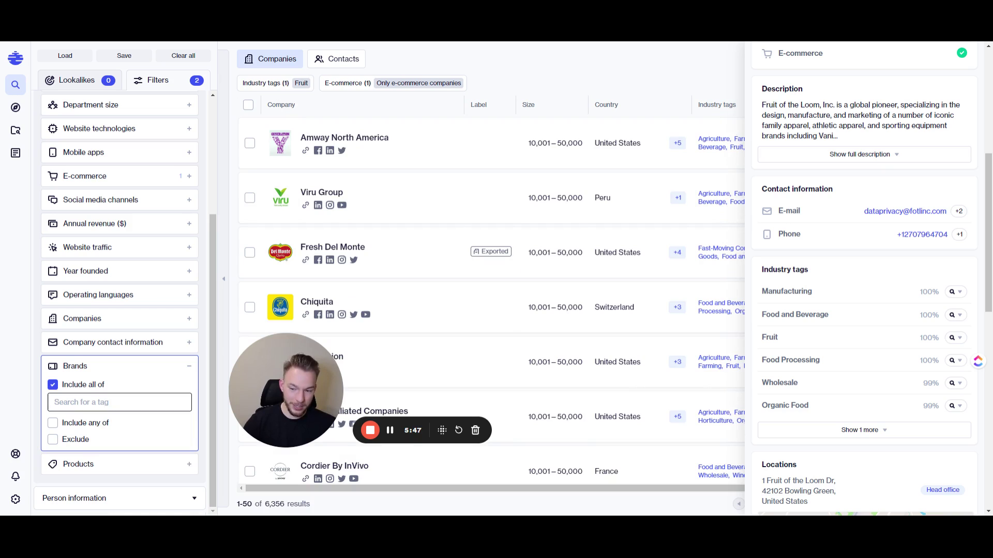
pyautogui.click(79, 464)
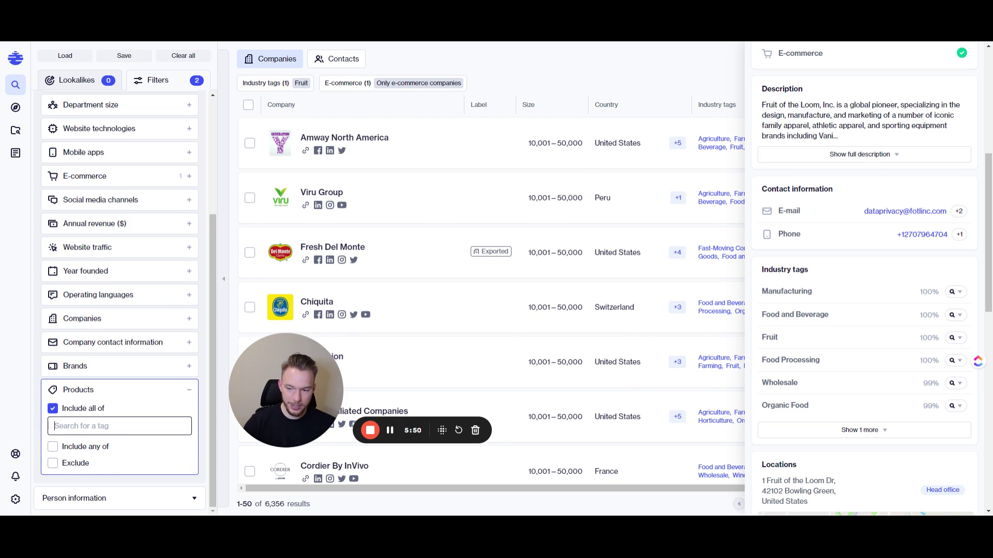
pyautogui.write('underwear')
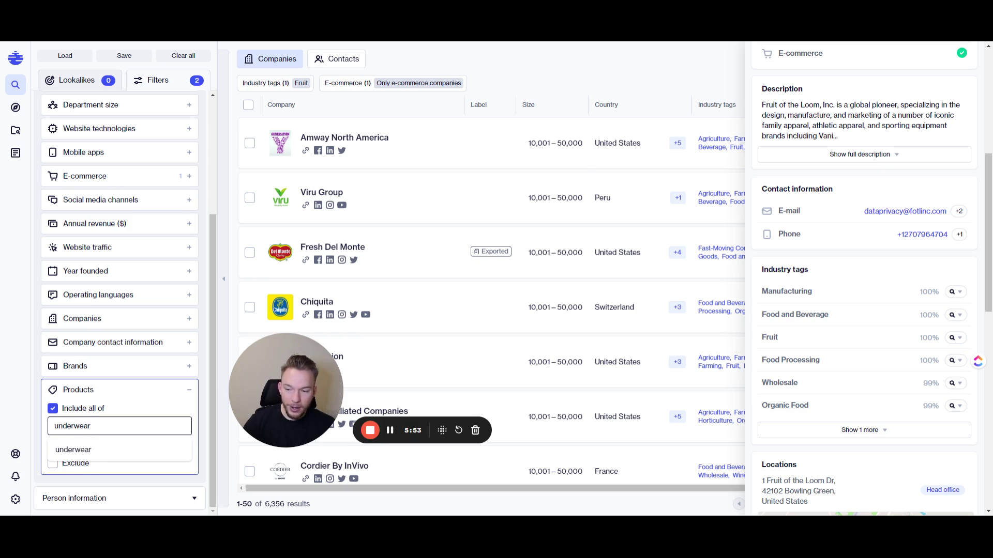
pyautogui.press('Return')
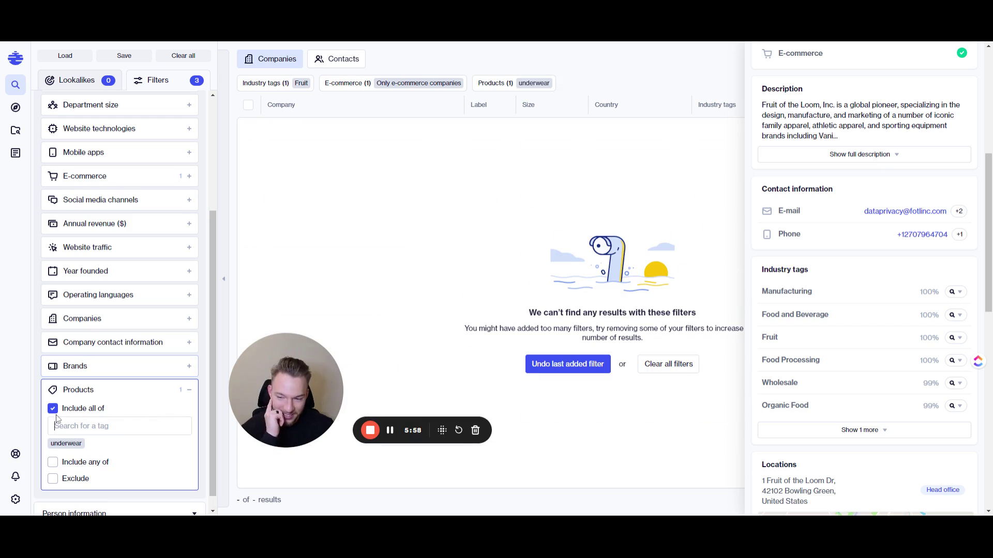
pyautogui.click(81, 443)
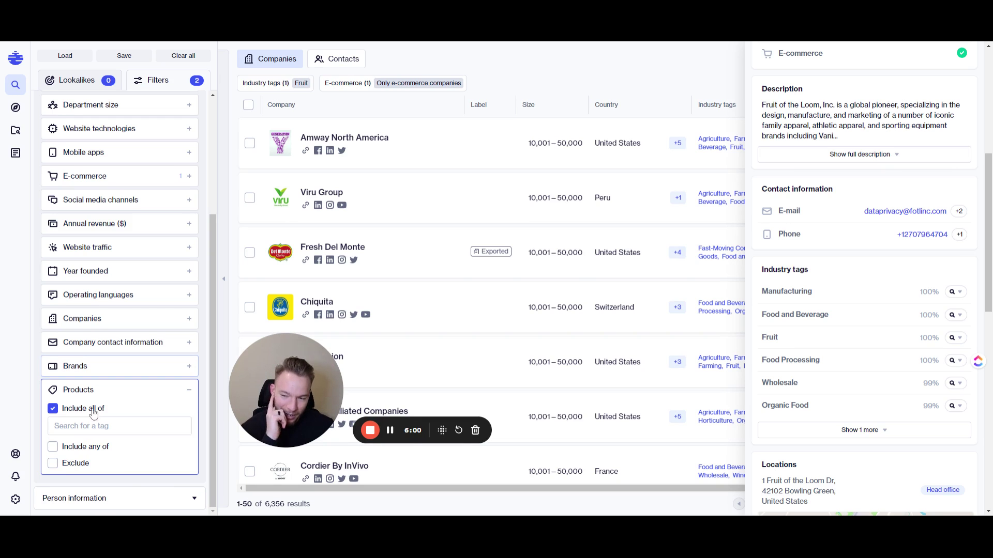
pyautogui.scroll(1, 98, 398)
pyautogui.scroll(3, 99, 396)
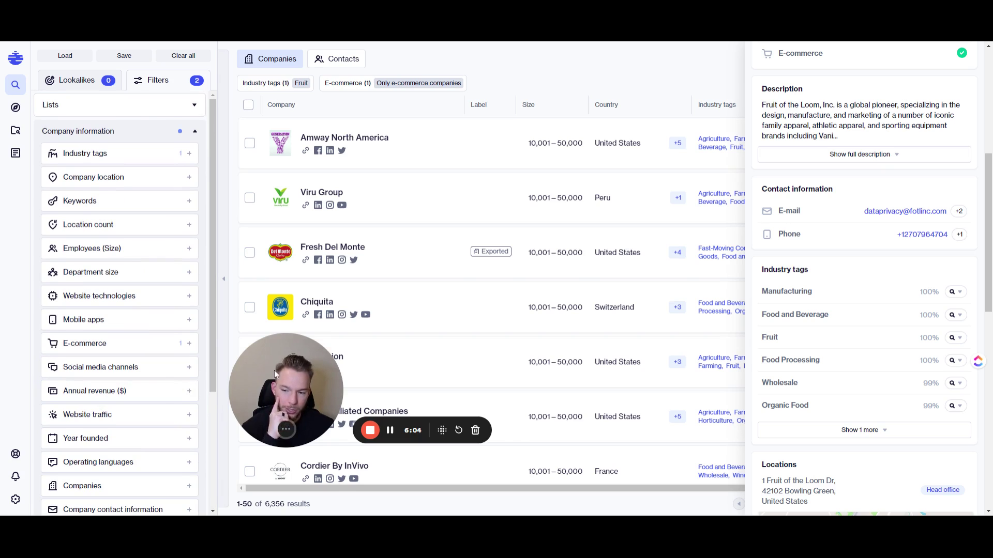
# Step: Close the Fruit of the Loom profile and remove the Fruit tag and E-commerce filters
pyautogui.moveTo(274, 370); pyautogui.dragTo(110, 435)
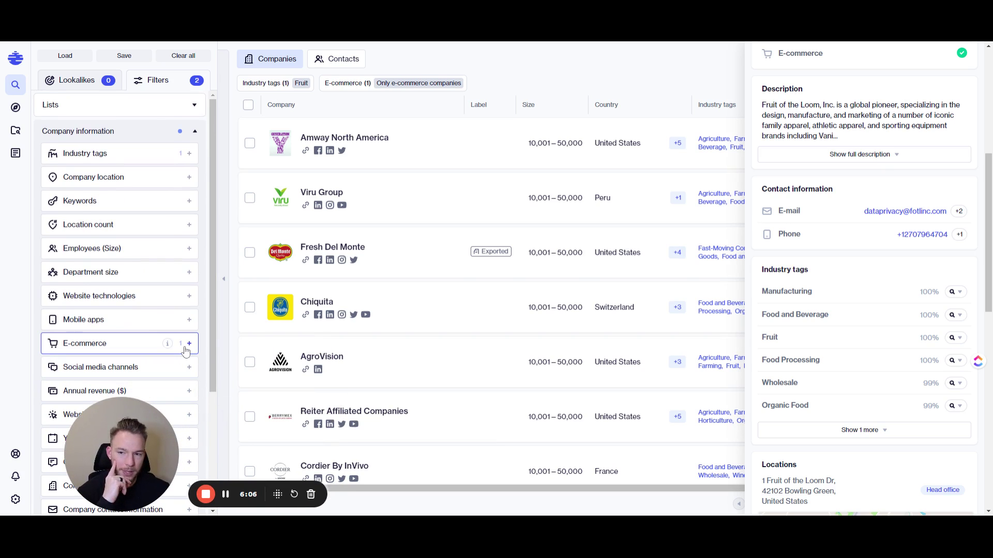
pyautogui.scroll(6, 948, 96)
pyautogui.click(965, 59)
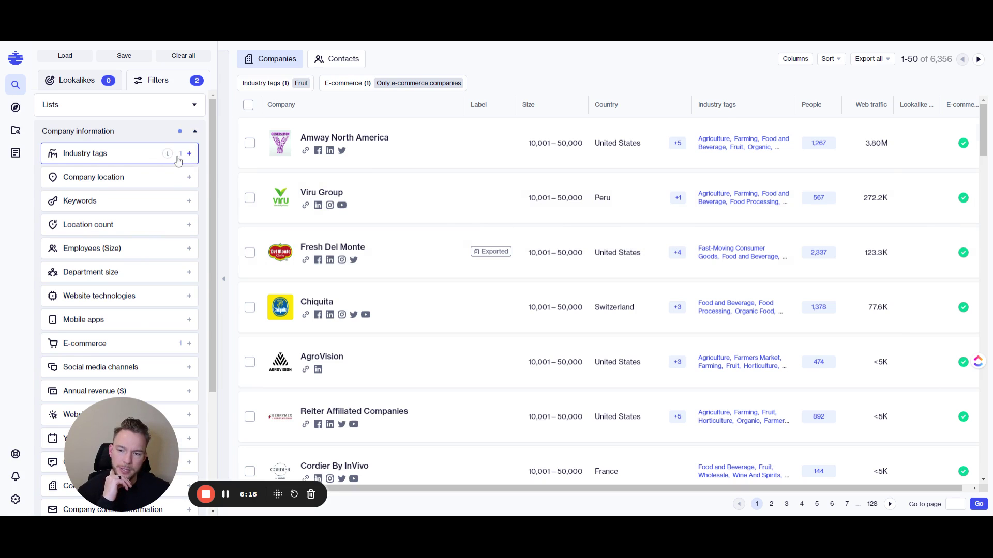
pyautogui.click(122, 153)
pyautogui.click(61, 207)
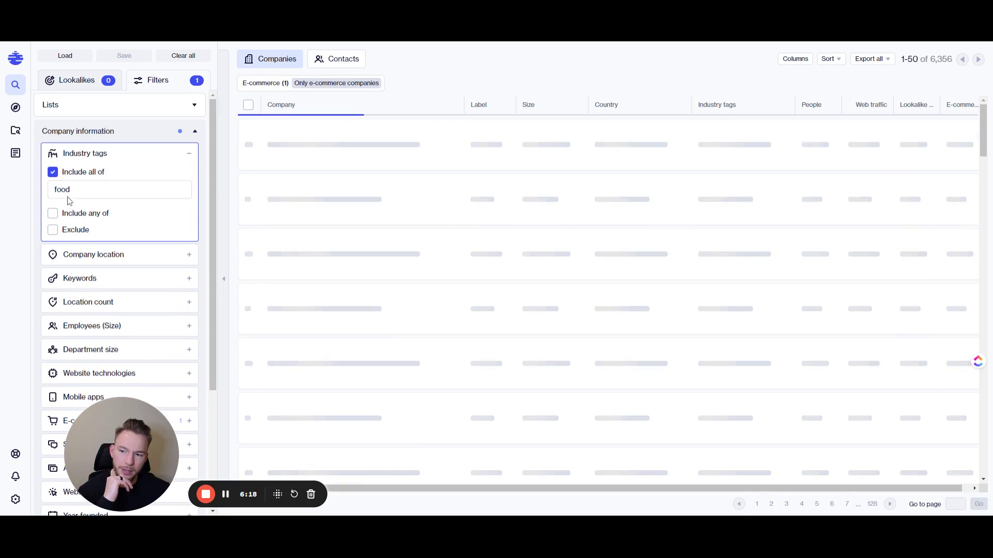
pyautogui.click(106, 161)
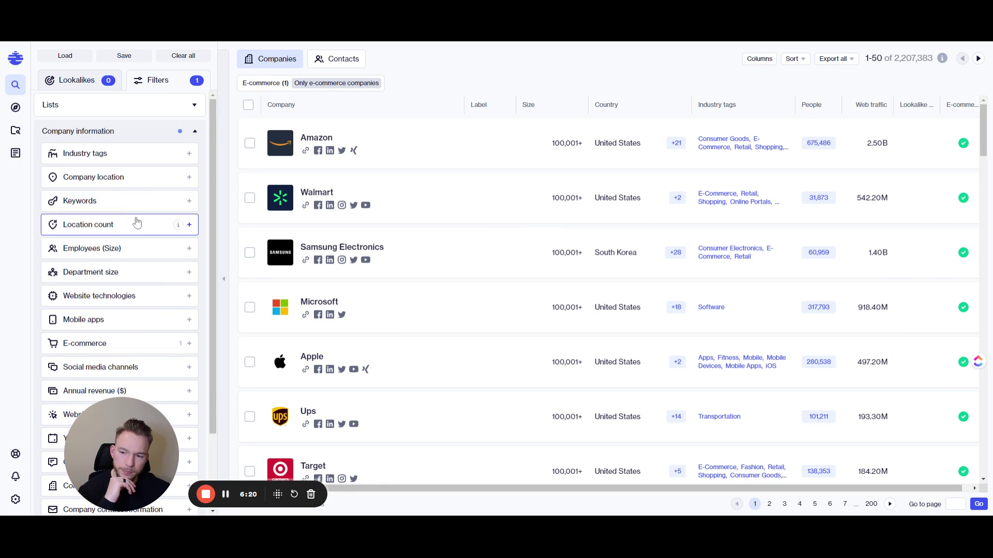
pyautogui.click(132, 344)
pyautogui.click(53, 387)
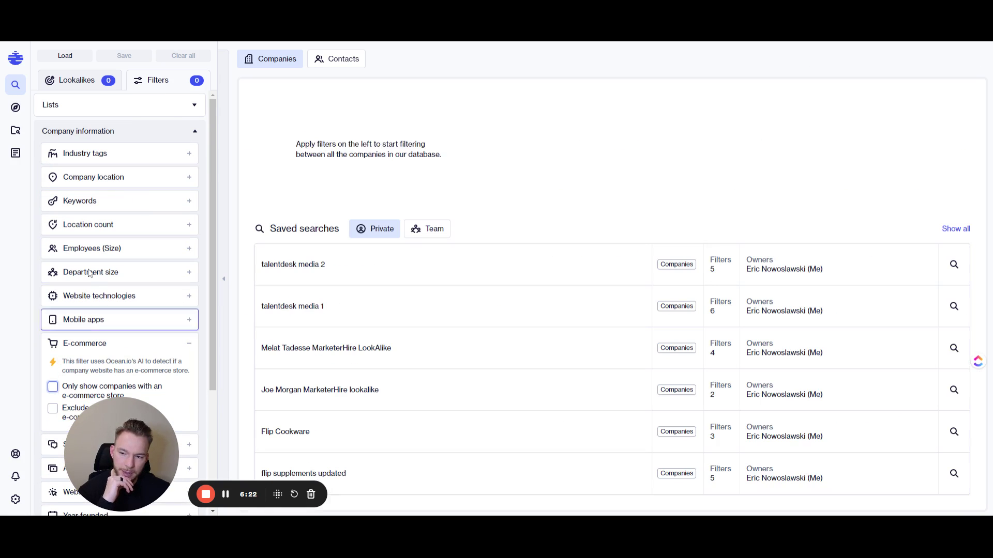
# Step: Filter companies to United States head office locations
pyautogui.click(91, 179)
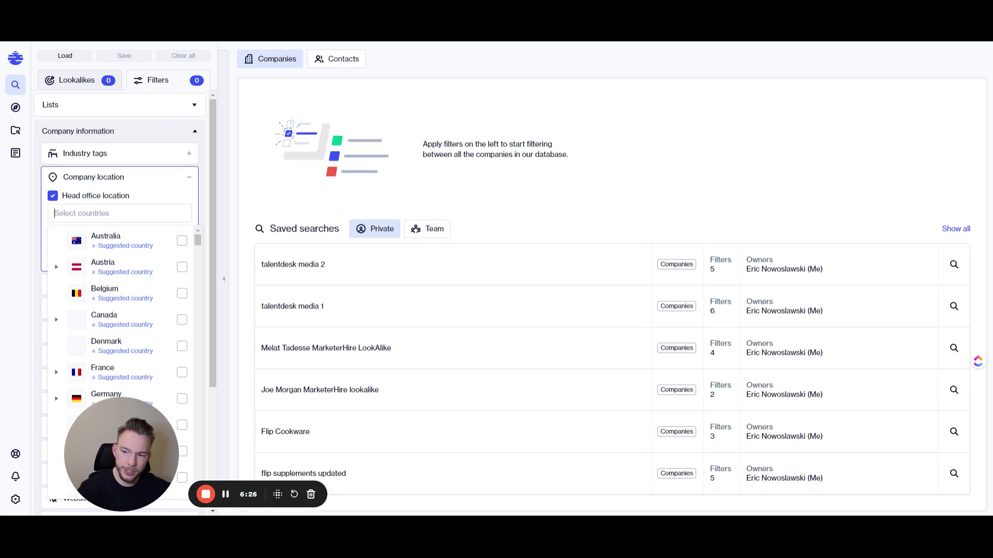
pyautogui.write('United Stat')
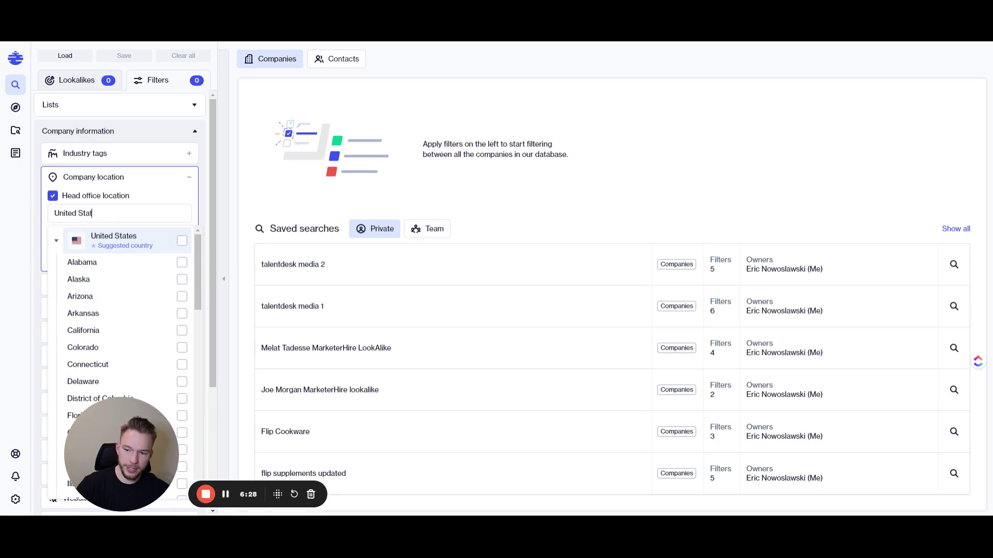
pyautogui.click(182, 241)
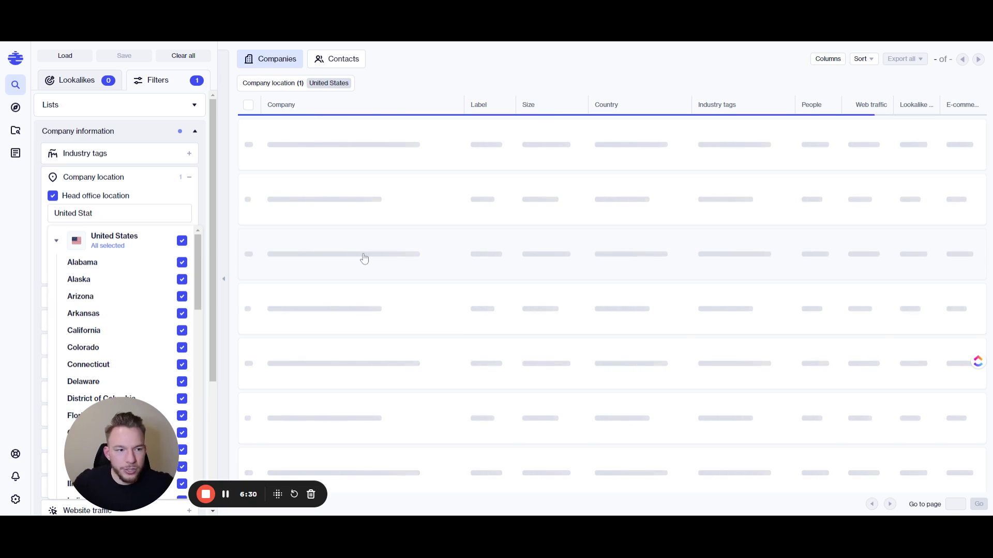